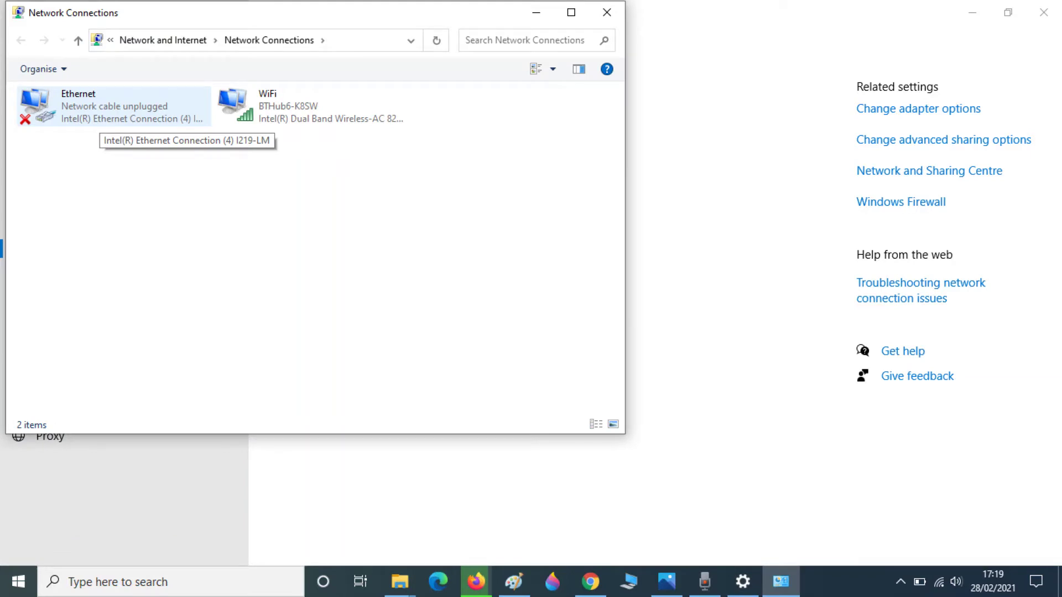
# Step: Give the Ethernet adapter static IPv4 address 192.168.1.150 with subnet mask 255.255.255.0
pyautogui.rightClick(86, 106)
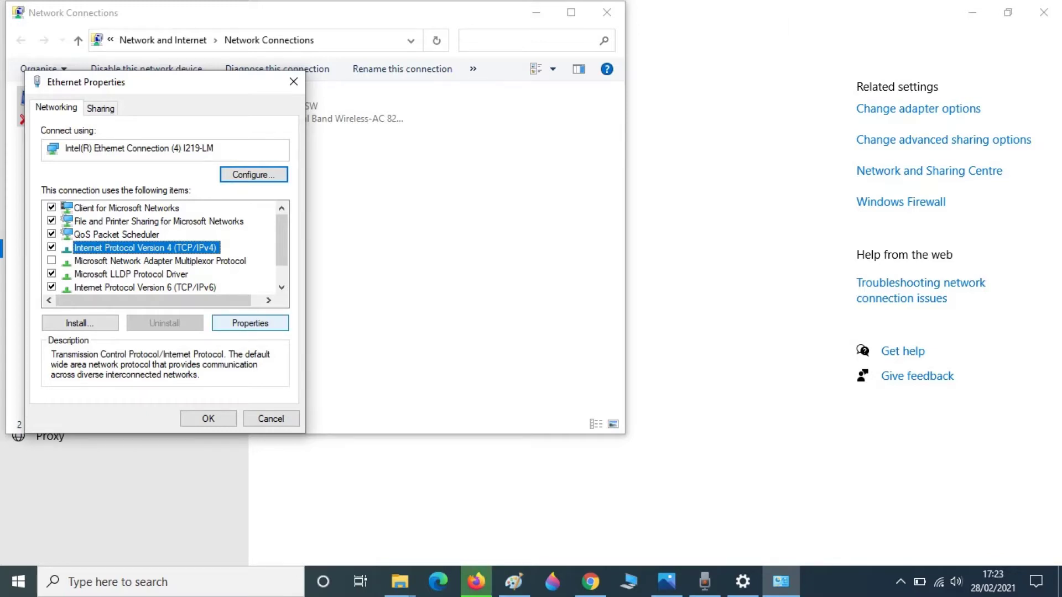
pyautogui.click(250, 323)
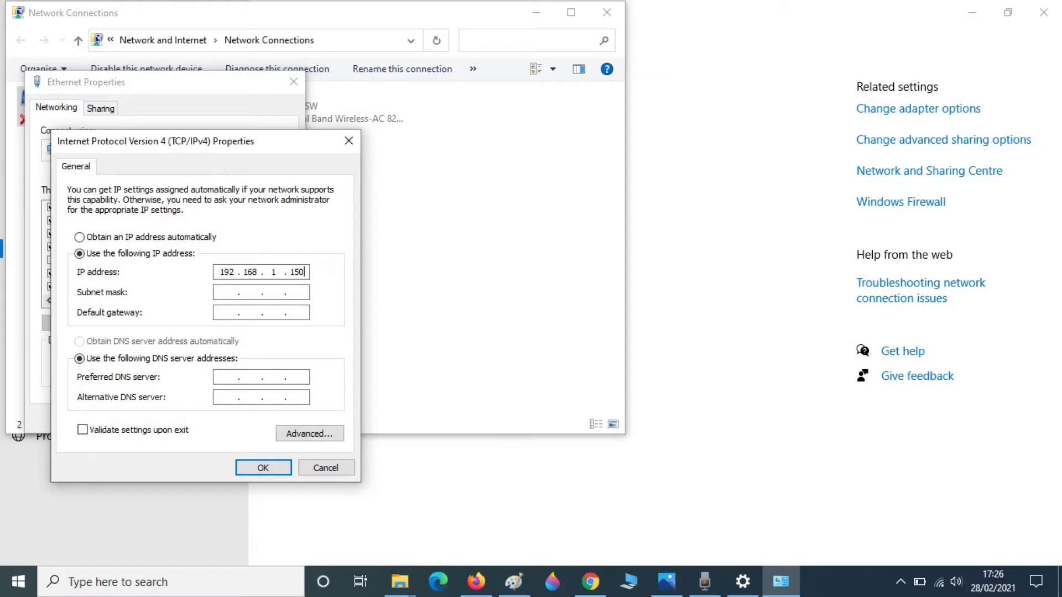
pyautogui.press('Tab')
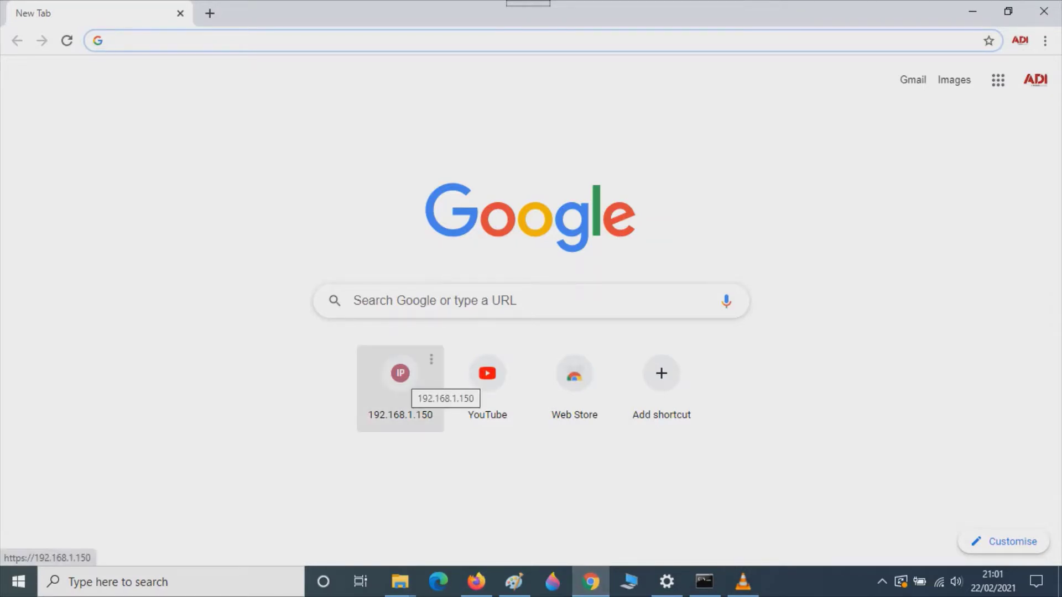
# Step: Open 192.168.1.150 in Chrome and proceed past the unsafe certificate warning
pyautogui.click(409, 384)
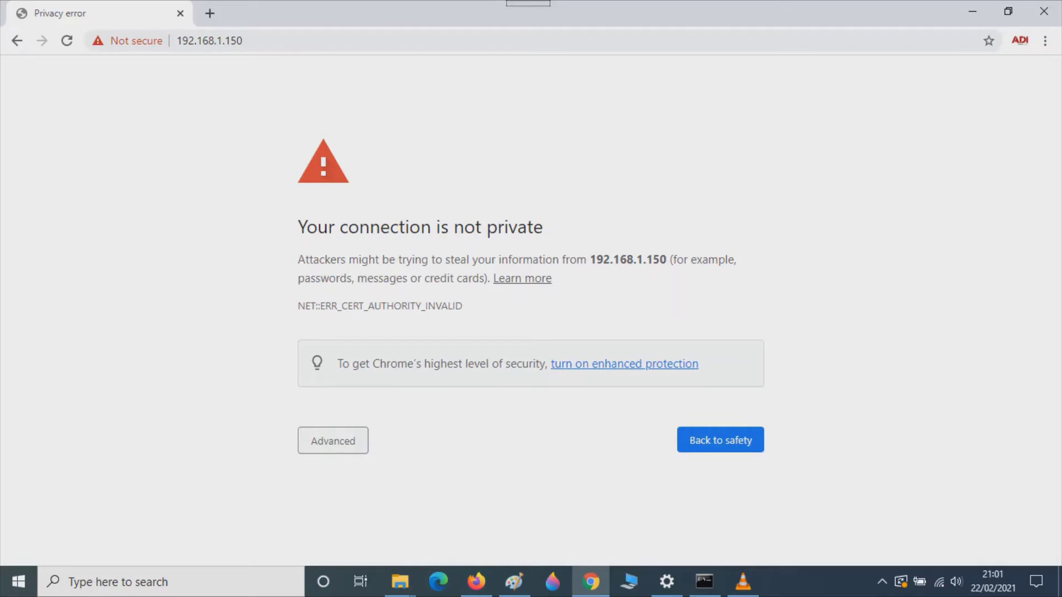
pyautogui.press('Return')
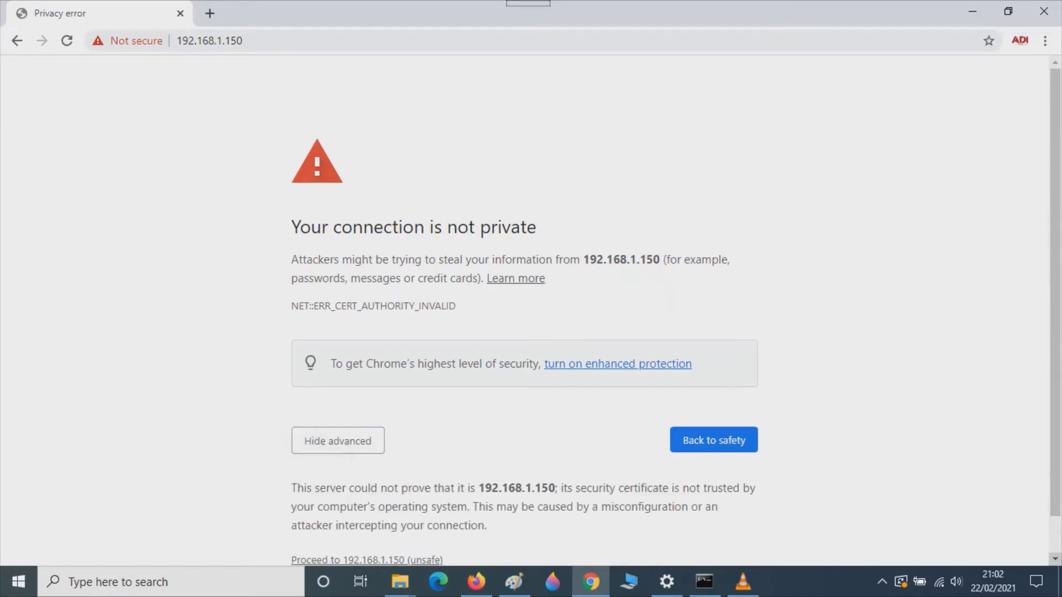
pyautogui.scroll(-1, 524, 310)
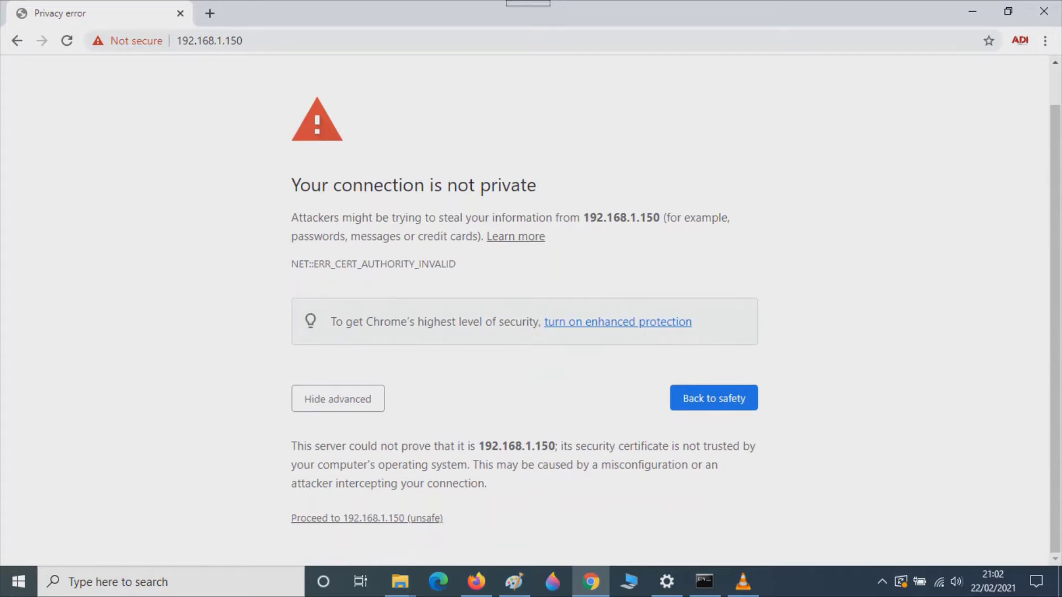
pyautogui.click(367, 518)
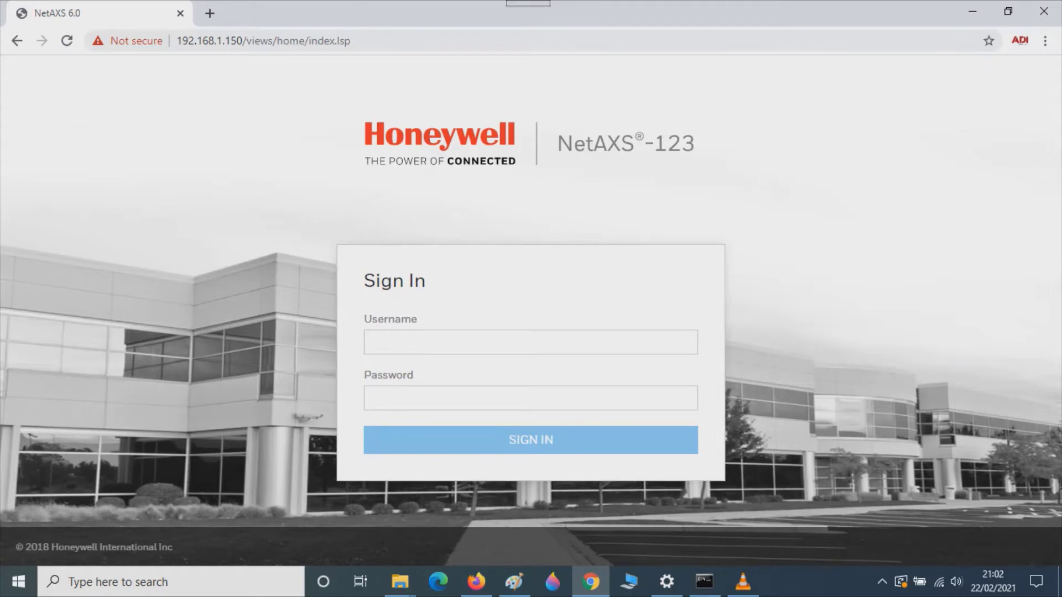
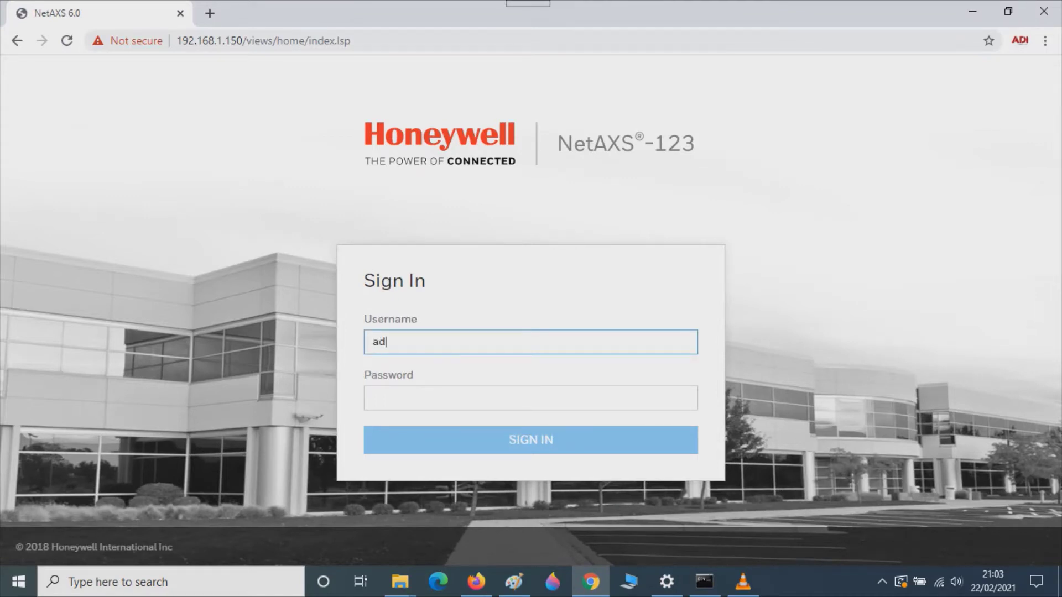
pyautogui.press('Tab')
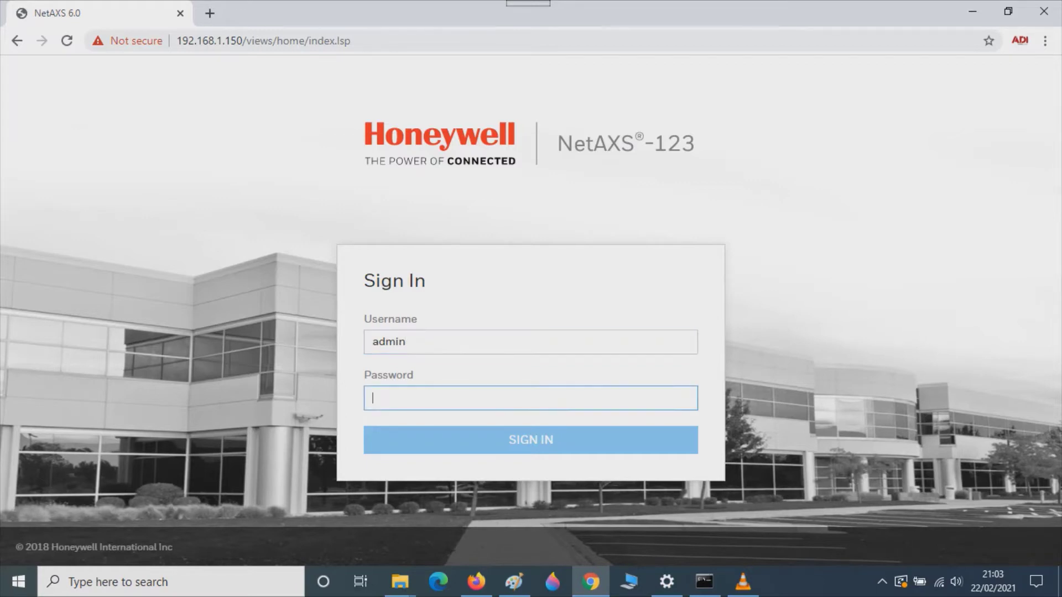
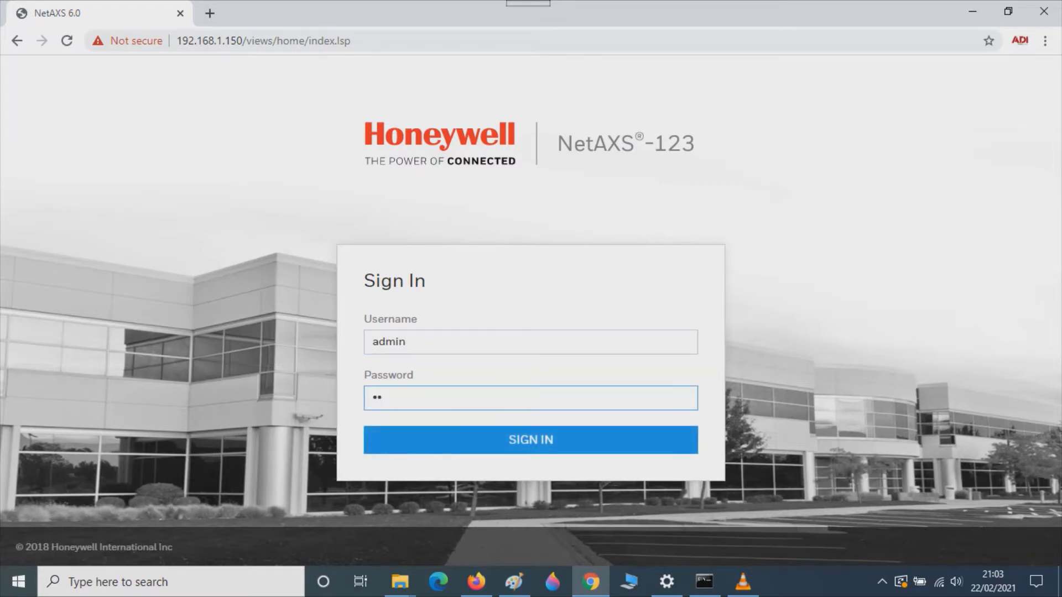
pyautogui.click(531, 439)
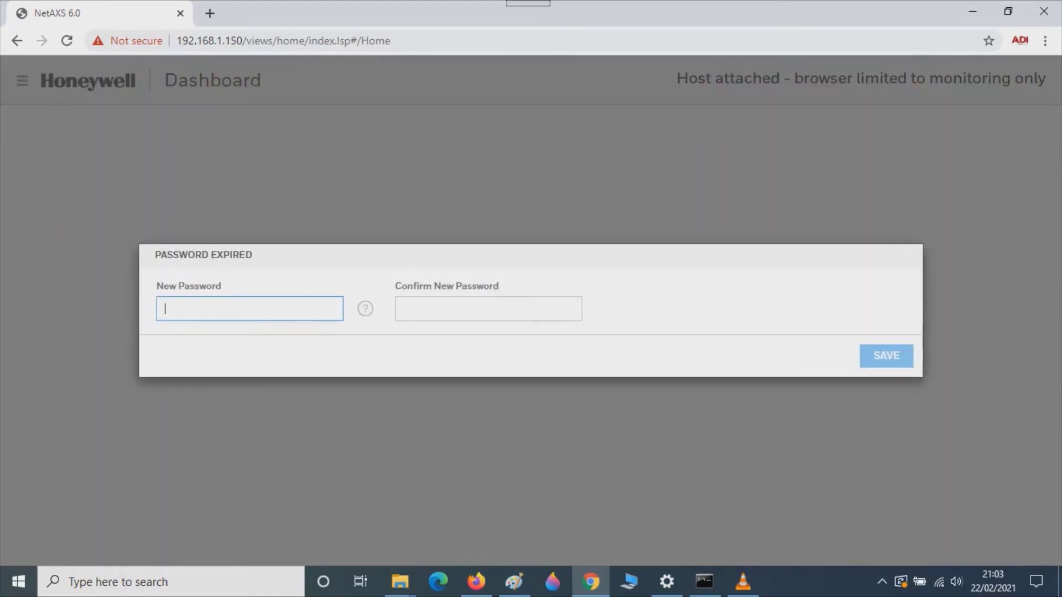
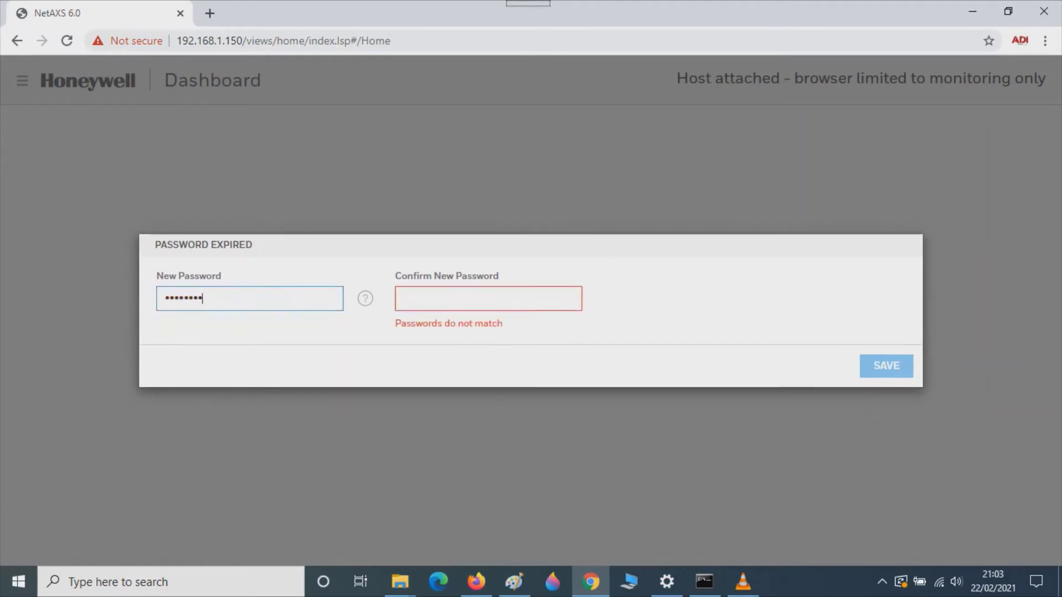
# Step: Enter a new admin password in both Password Expired fields and save it
pyautogui.press('Tab')
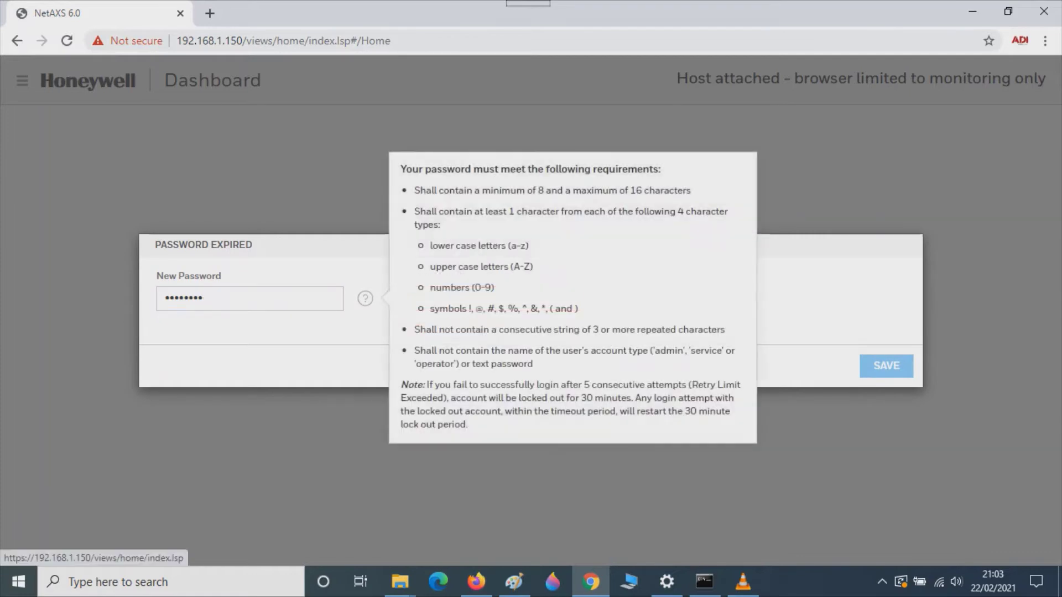
pyautogui.press('Tab')
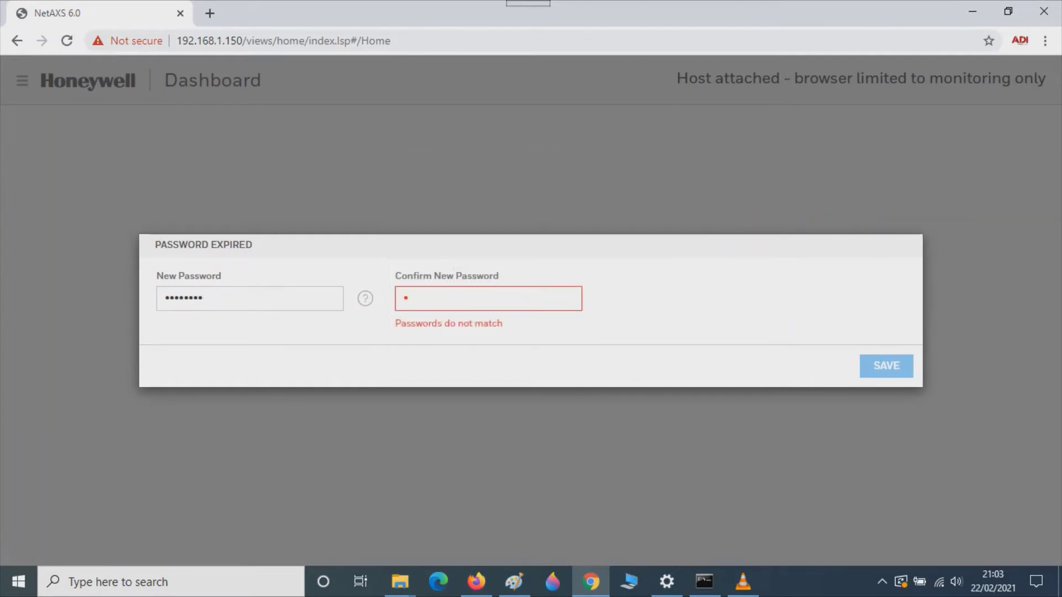
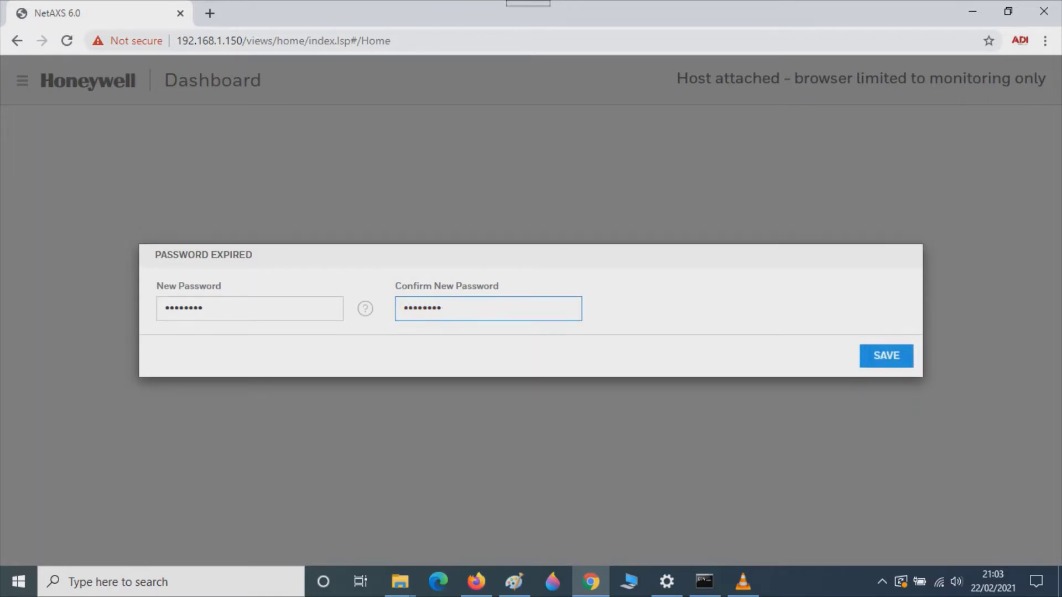
pyautogui.click(885, 355)
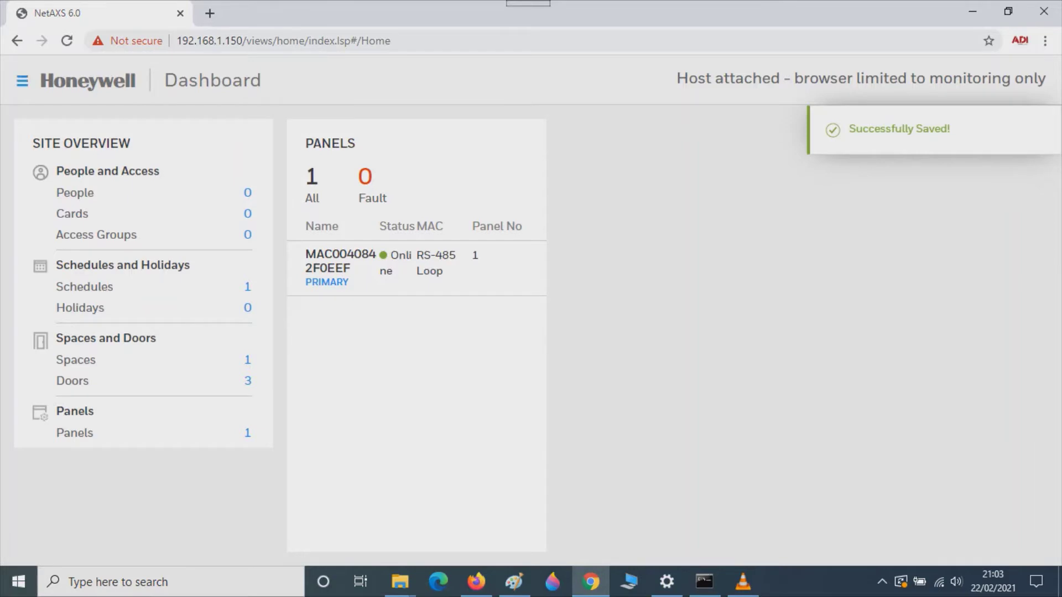
# Step: In Panel Configuration's Host / Loop Communications settings, keep host set to Web and save
pyautogui.click(23, 81)
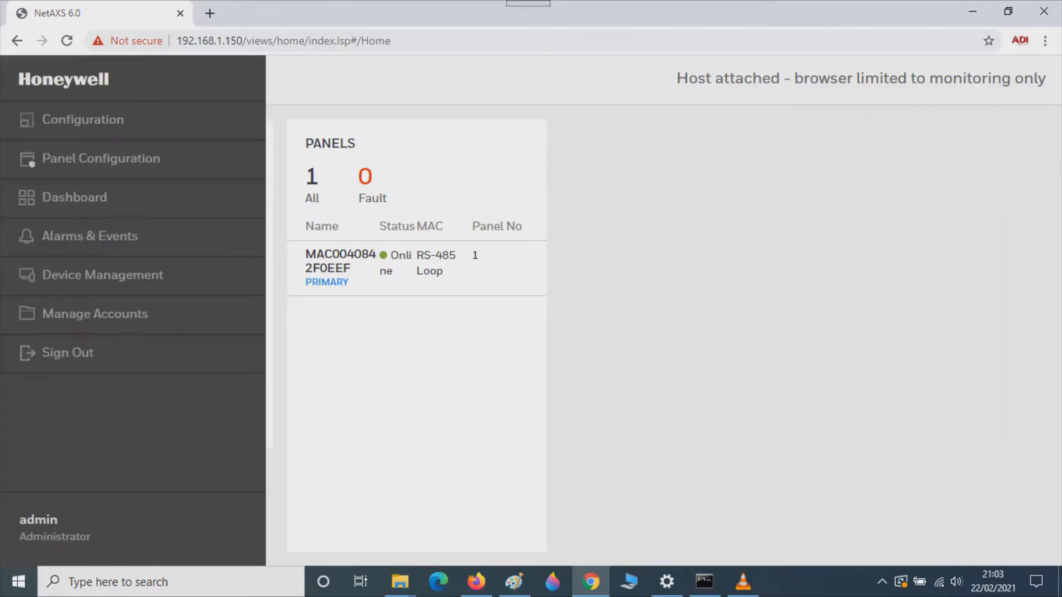
pyautogui.click(102, 158)
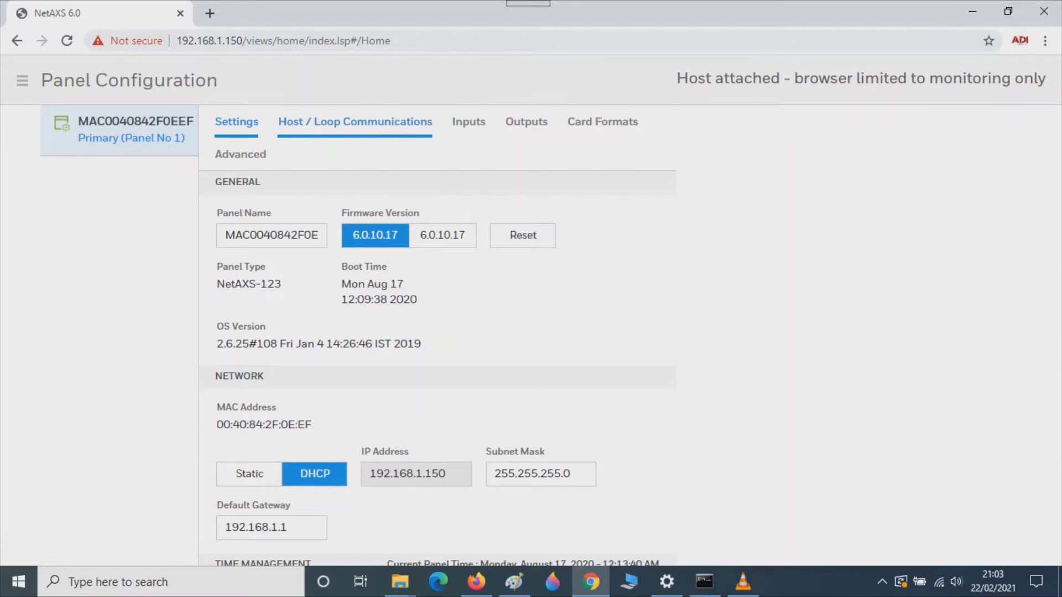
pyautogui.click(354, 122)
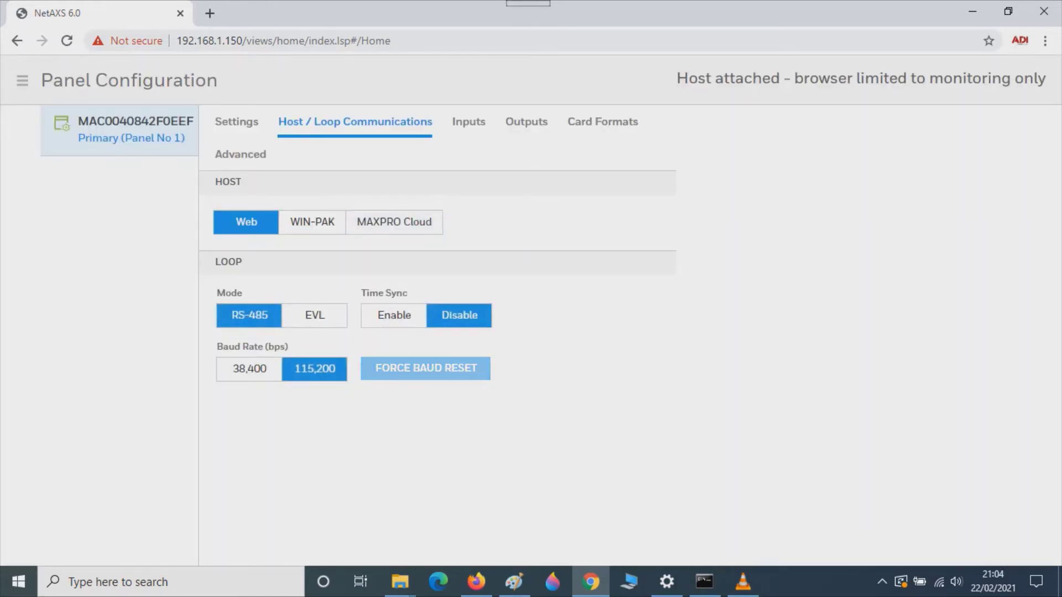
pyautogui.scroll(-4, 531, 310)
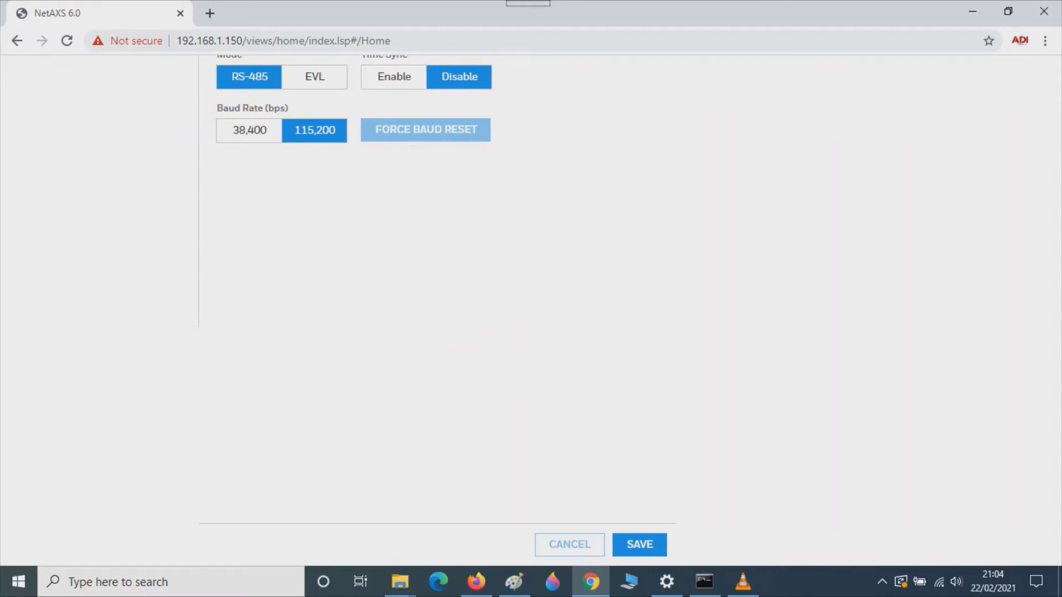
pyautogui.click(639, 544)
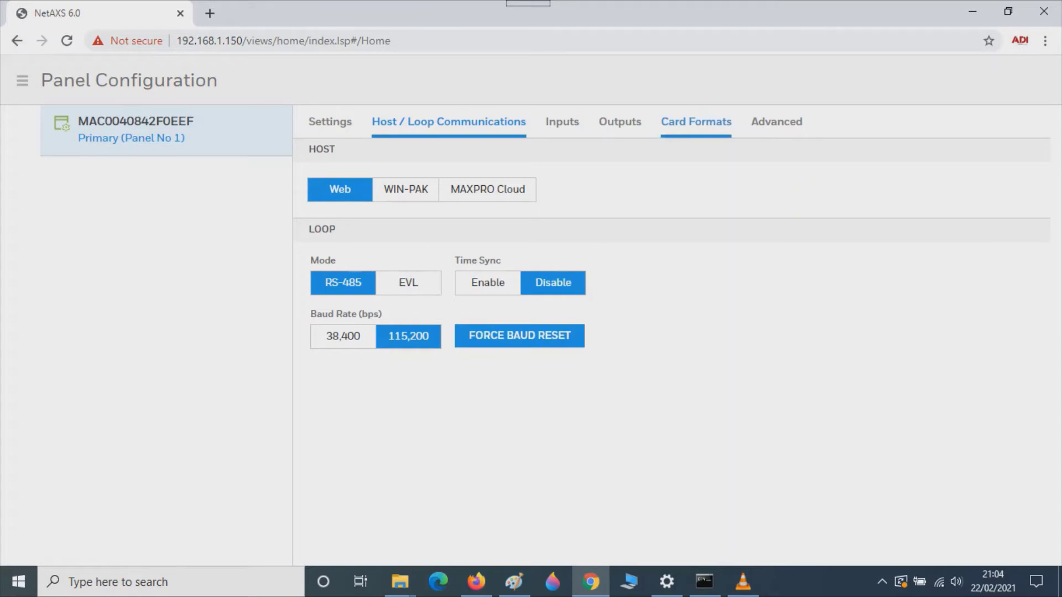
# Step: Add Default 38 Bit Wiegand to Door1, Door2 and Door3, saving each door
pyautogui.click(696, 121)
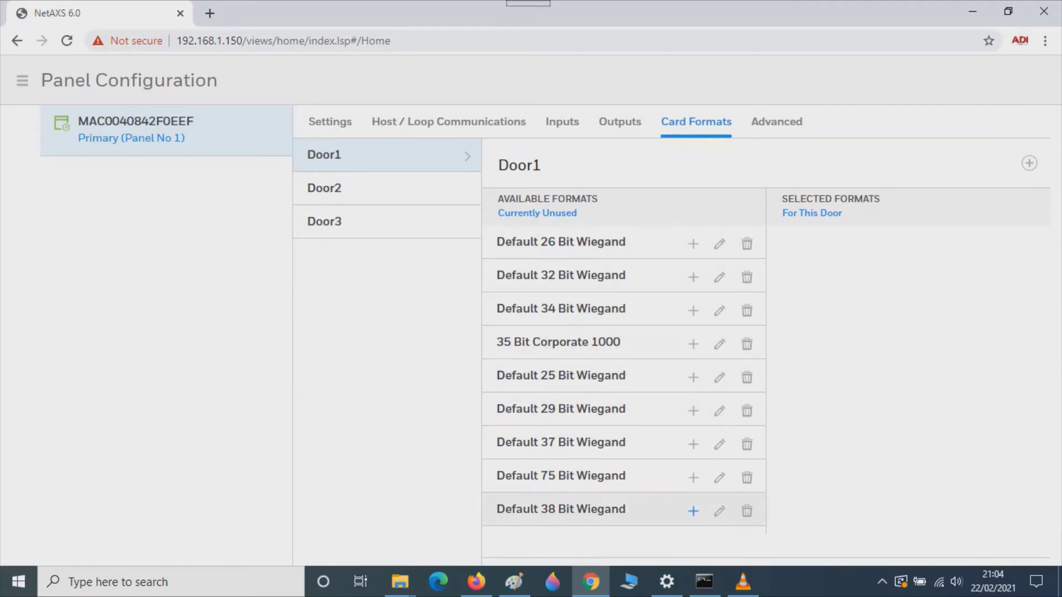
pyautogui.click(693, 511)
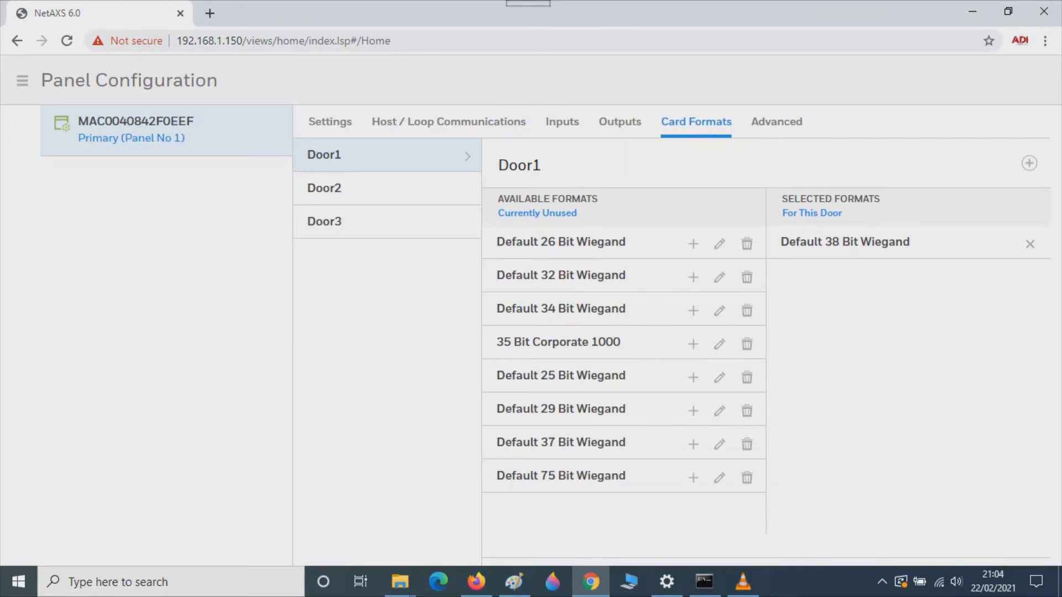
pyautogui.scroll(-1, 663, 331)
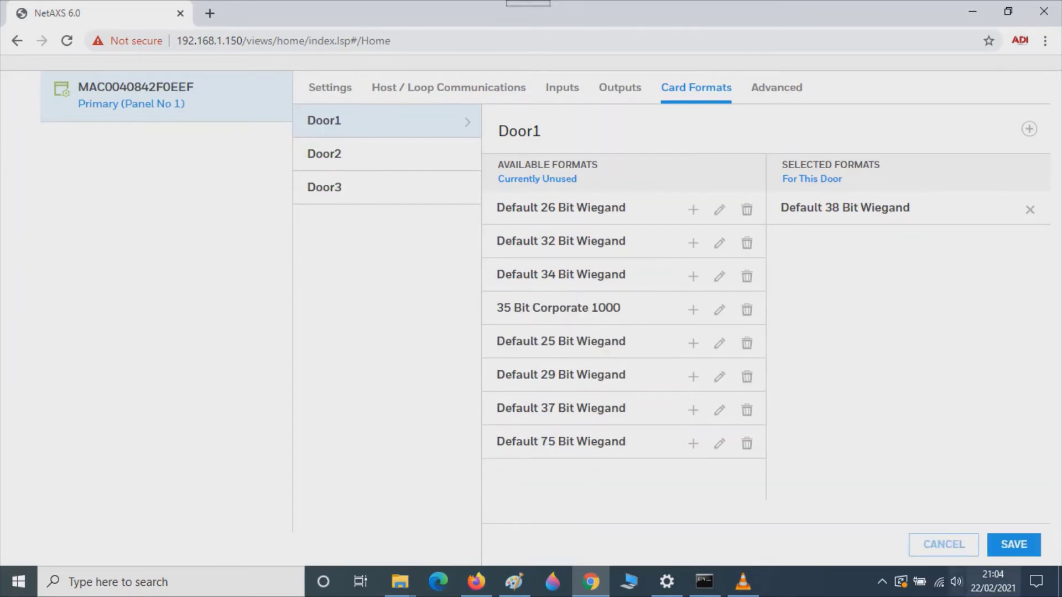
pyautogui.click(1014, 544)
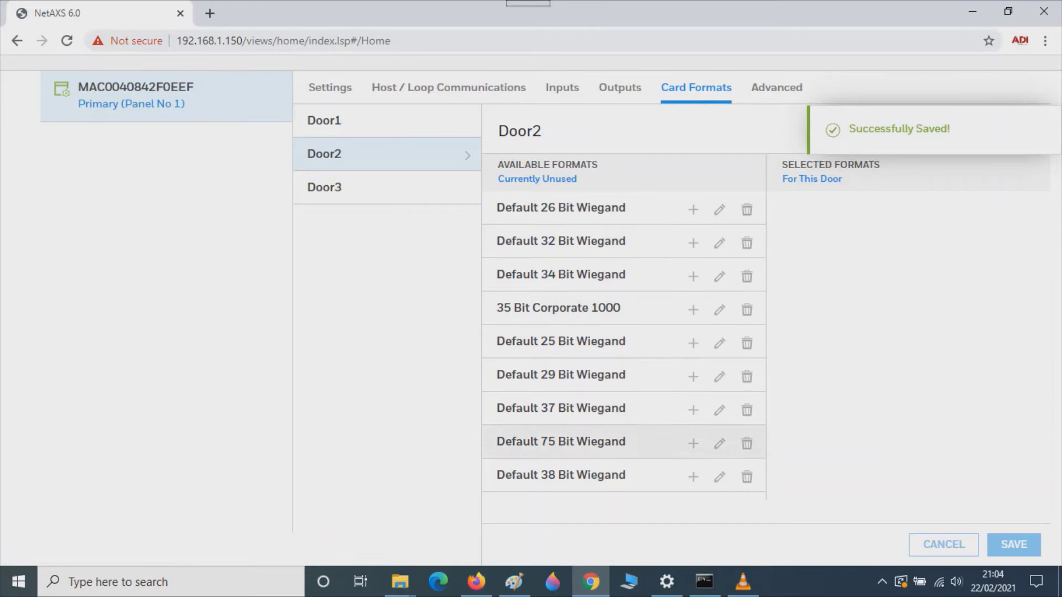
pyautogui.click(692, 477)
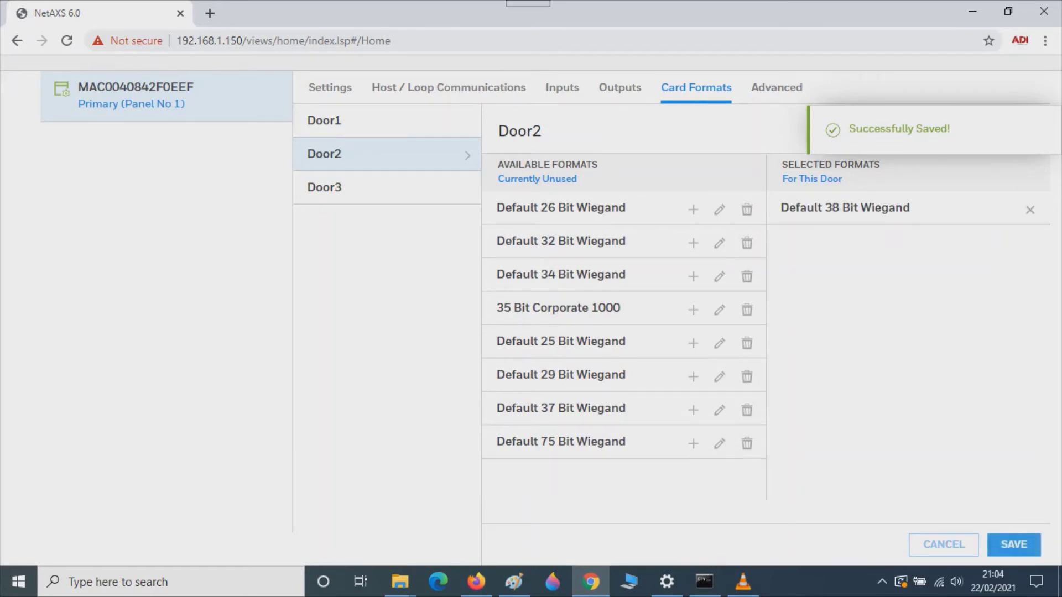
pyautogui.click(1014, 544)
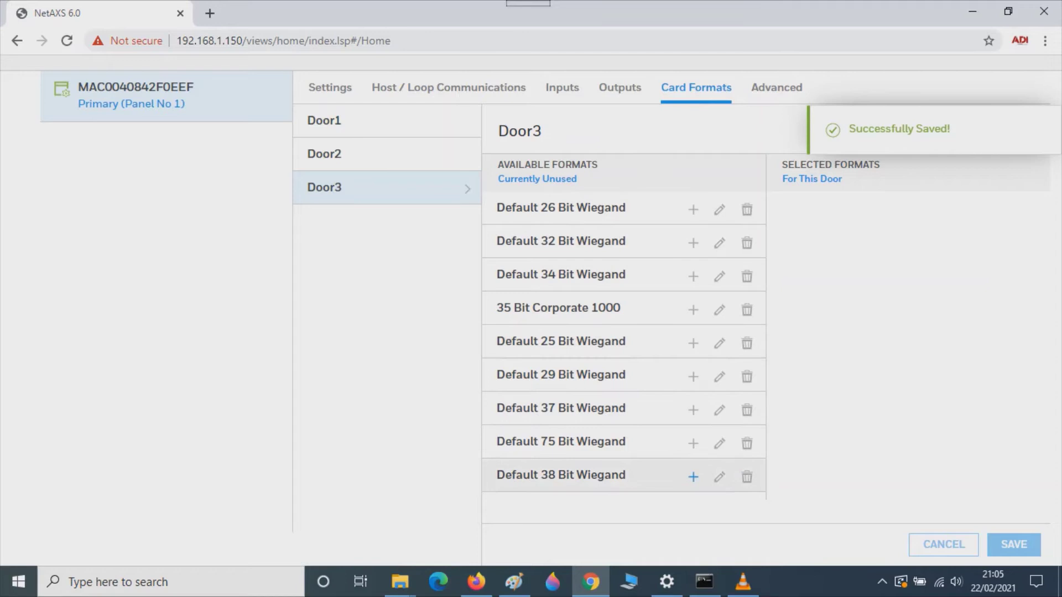
pyautogui.click(693, 477)
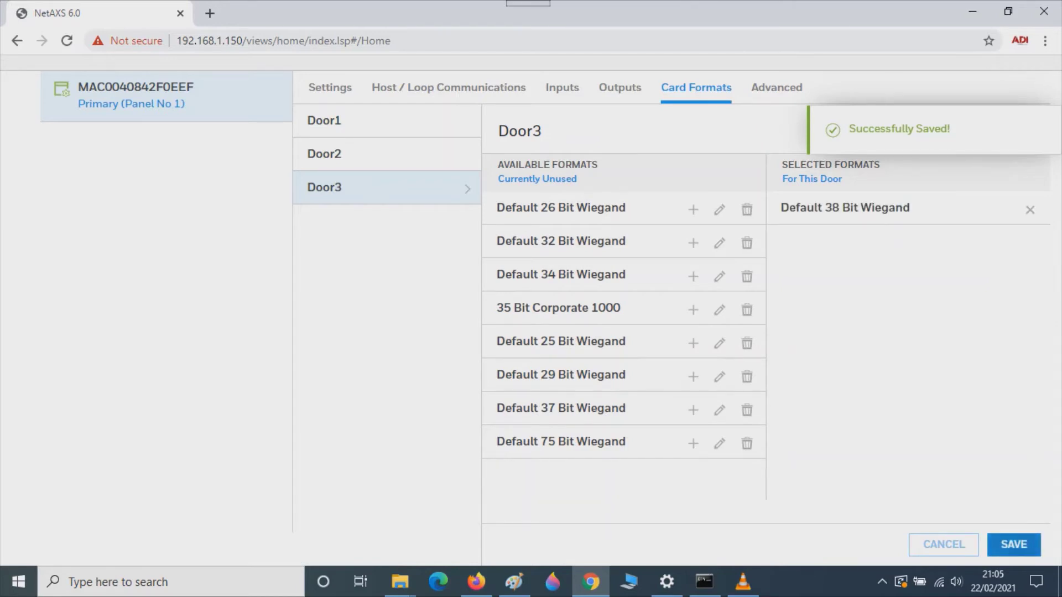
pyautogui.click(1000, 546)
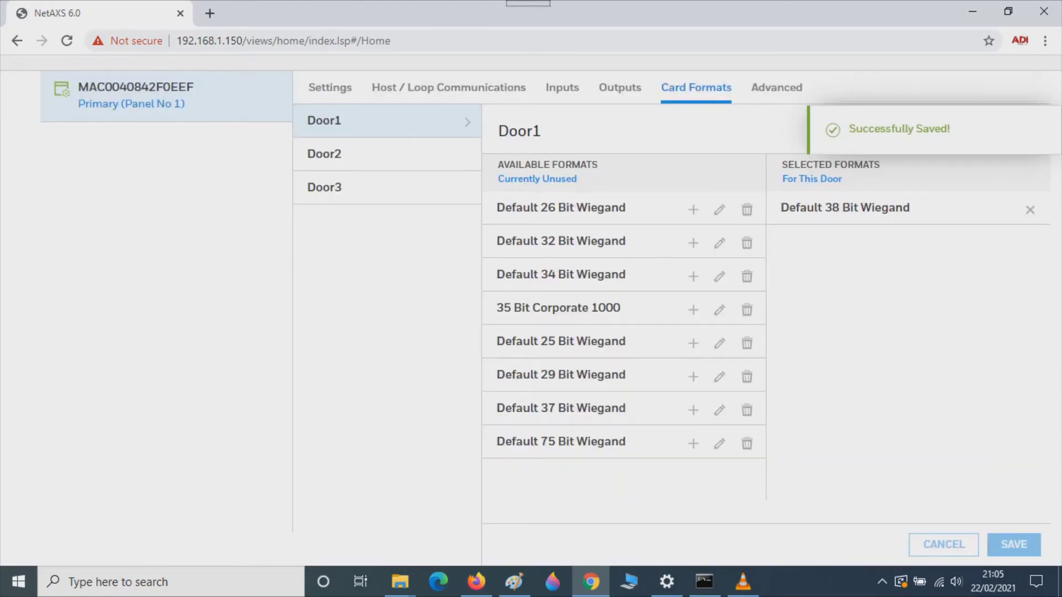
# Step: Under Advanced Site Codes, add a site code named 'site' with code 14
pyautogui.click(777, 87)
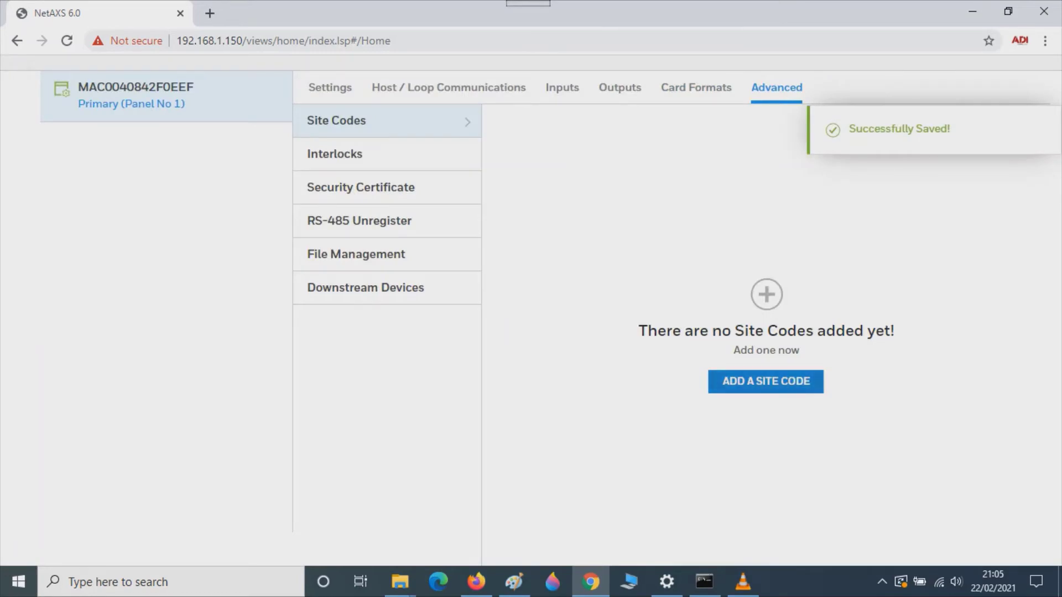
pyautogui.click(765, 381)
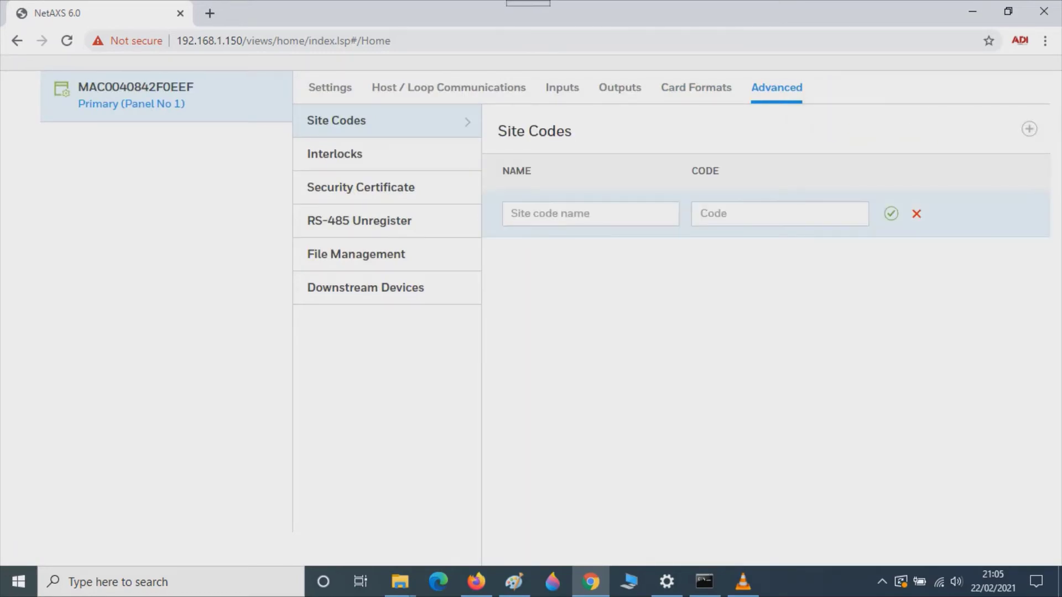
pyautogui.write('s')
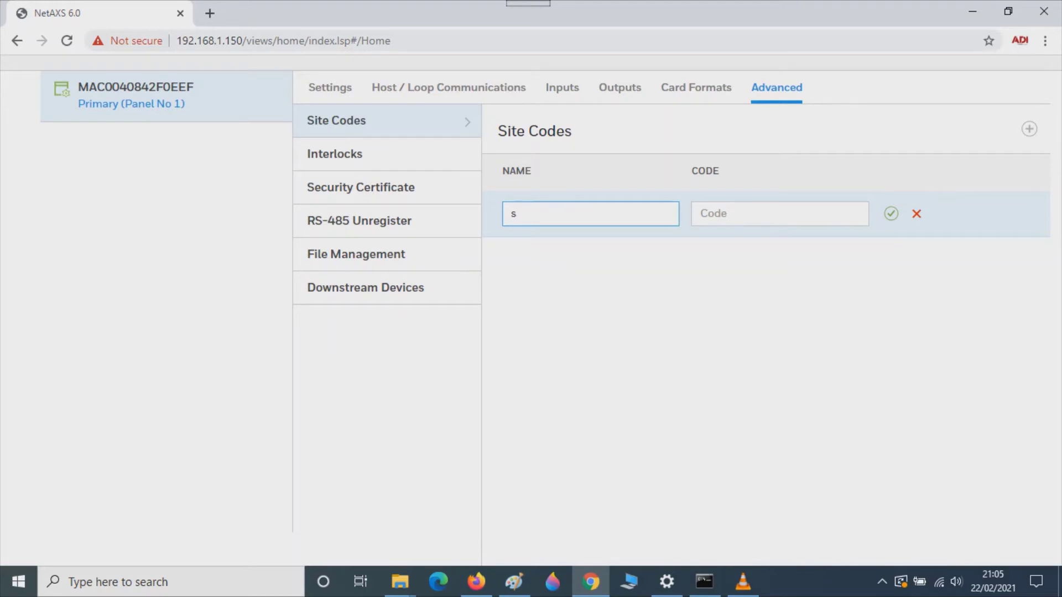
pyautogui.write('ite')
pyautogui.press('Tab')
pyautogui.write('1')
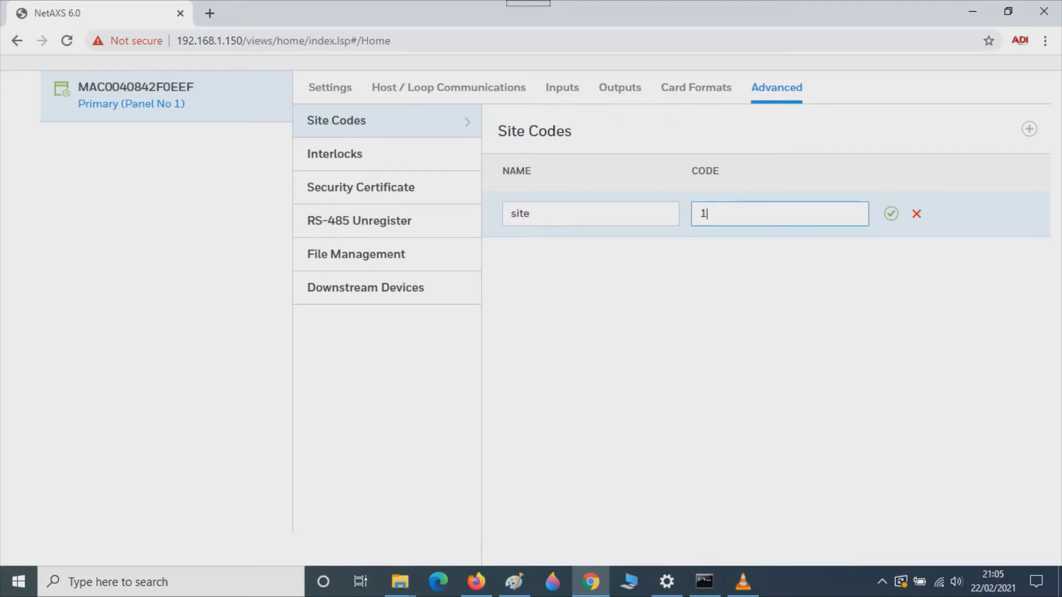
pyautogui.write('4')
pyautogui.click(891, 213)
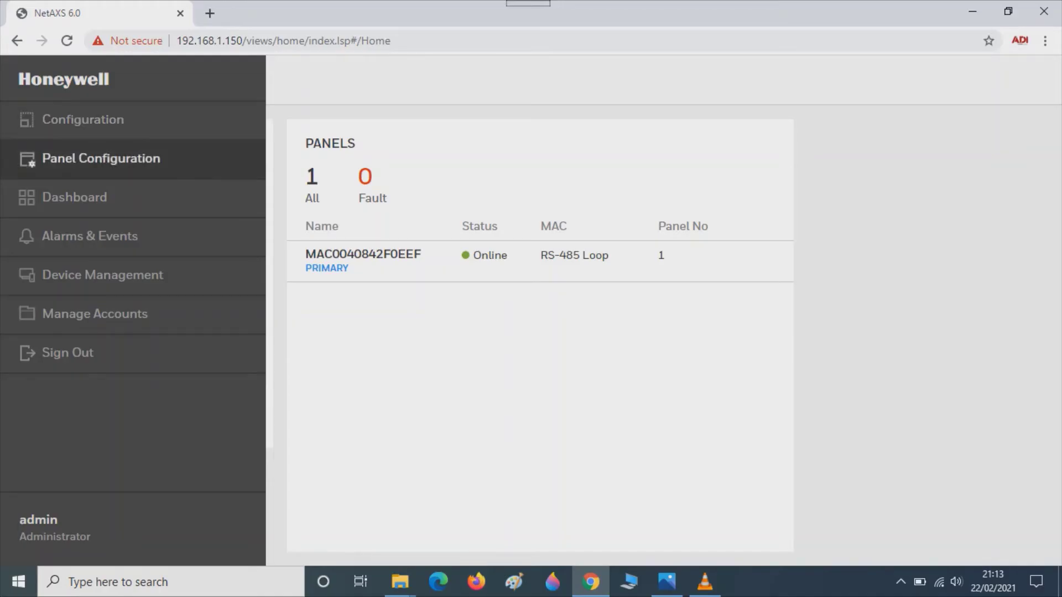
# Step: Set the panel clock to 24-hour format with new time 21:13 and save
pyautogui.click(101, 158)
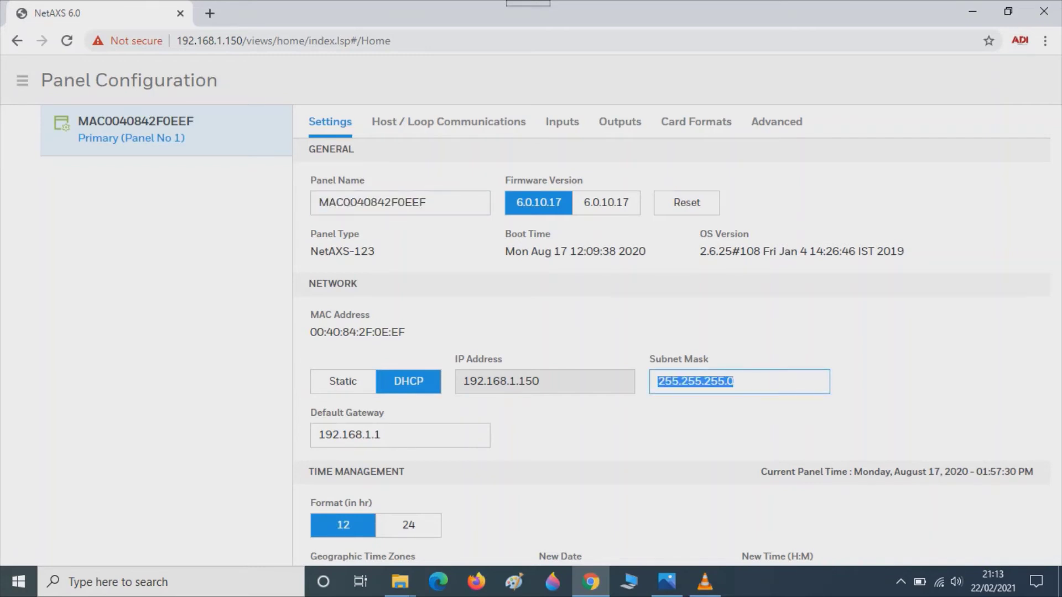
pyautogui.scroll(-2, 671, 310)
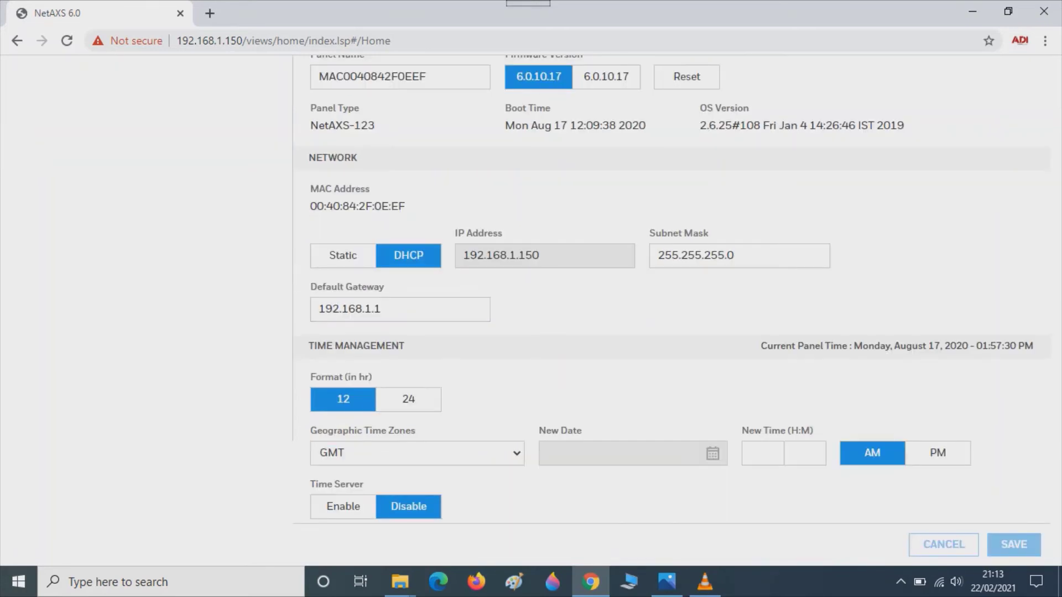
pyautogui.click(762, 453)
pyautogui.write('21')
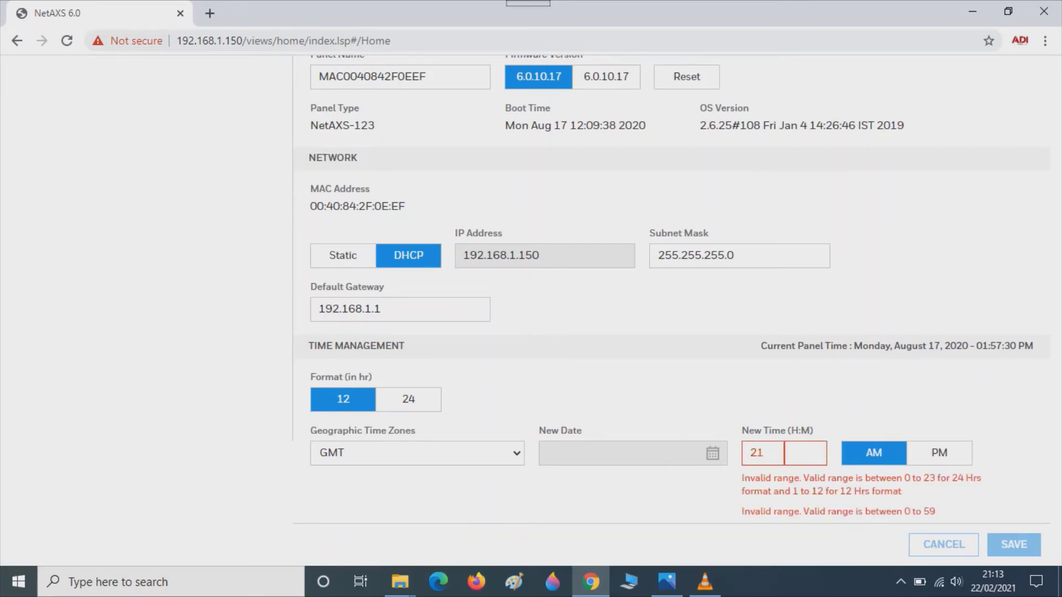
pyautogui.press('BackSpace')
pyautogui.press('BackSpace')
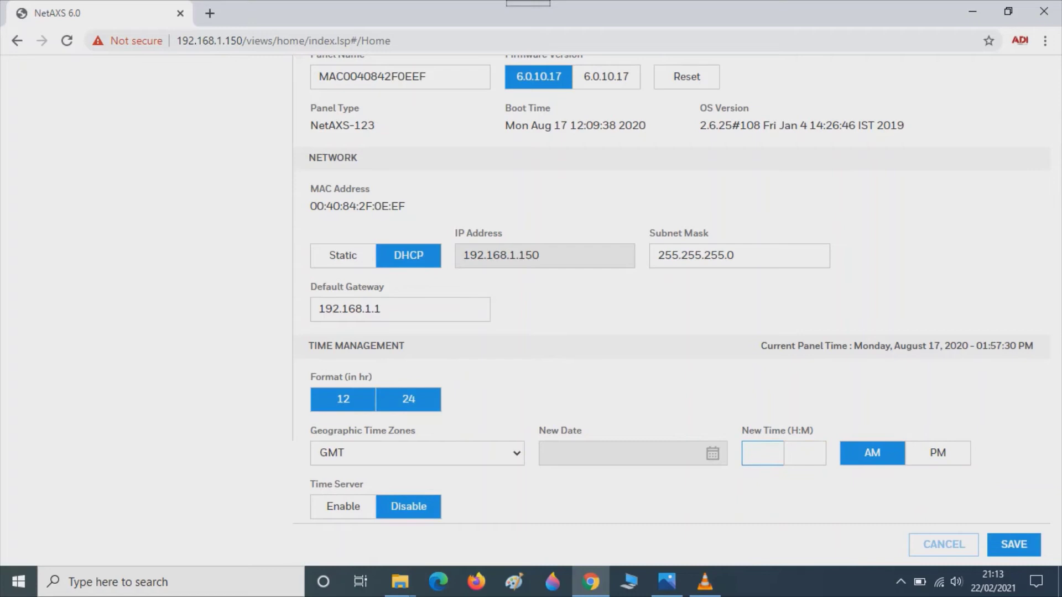
pyautogui.press('Tab')
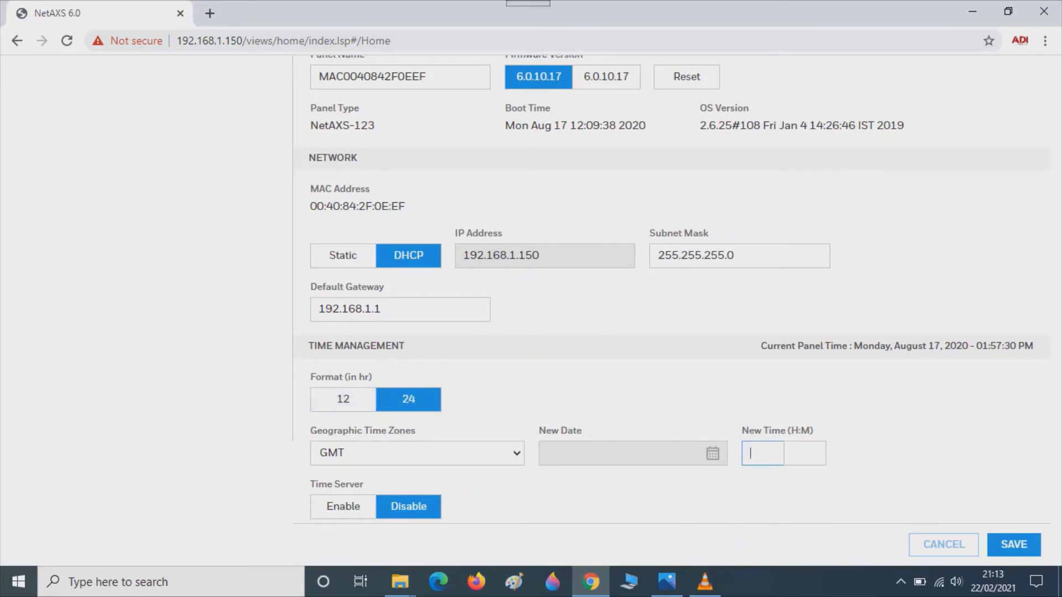
pyautogui.write('21')
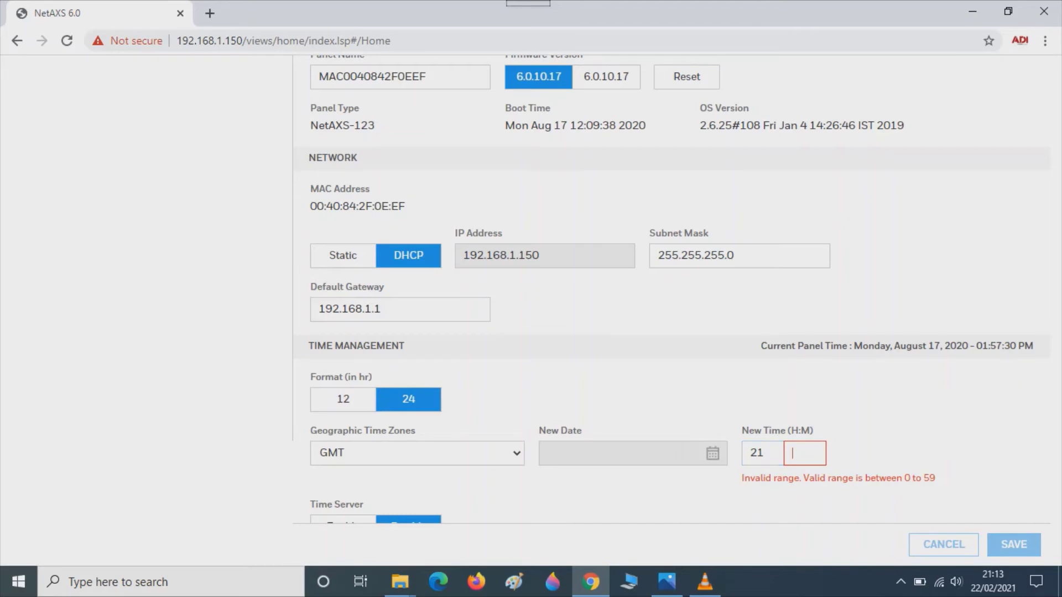
pyautogui.write('13')
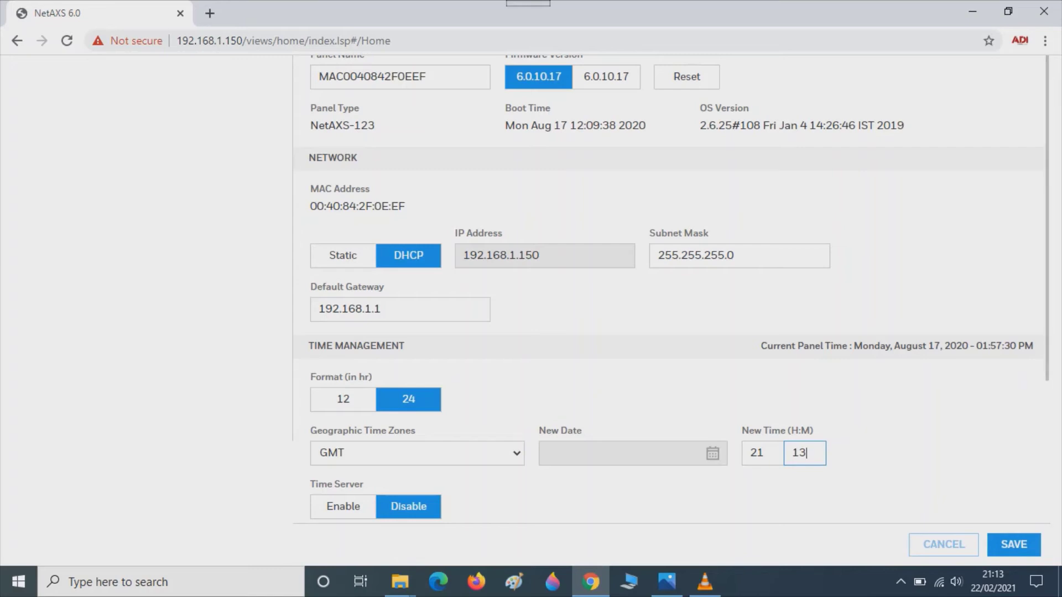
pyautogui.click(1014, 544)
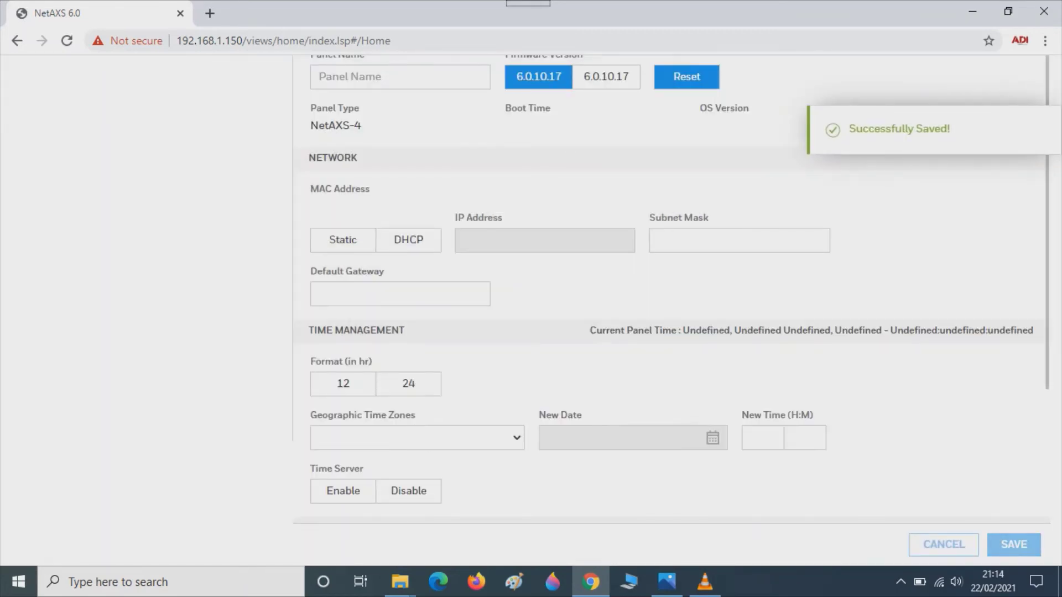
# Step: Pick 22 February 2021 from the New Date calendar as the panel date
pyautogui.click(712, 453)
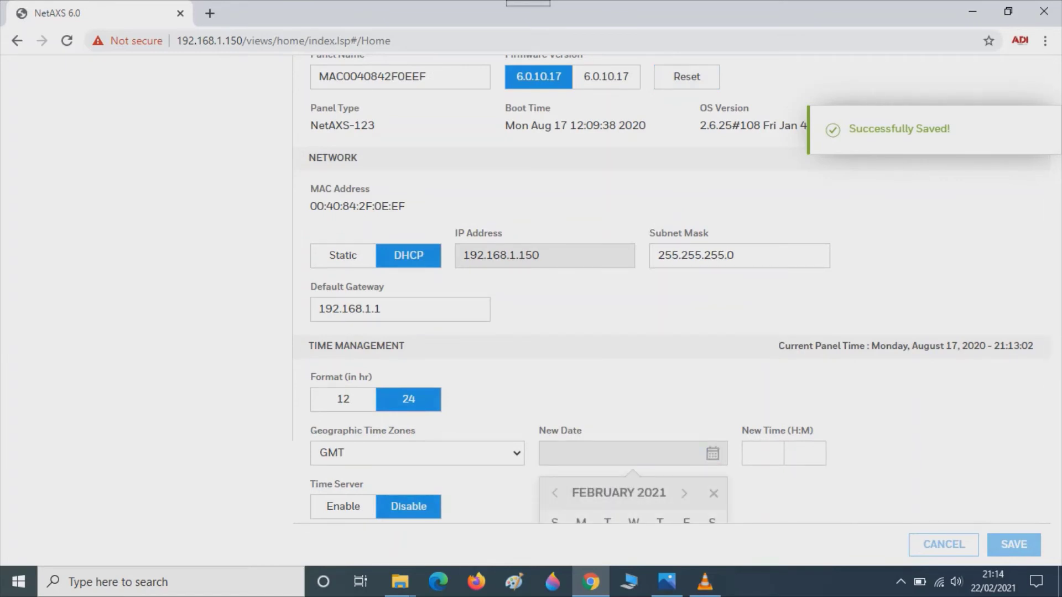
pyautogui.scroll(-3, 669, 310)
pyautogui.press('Tab')
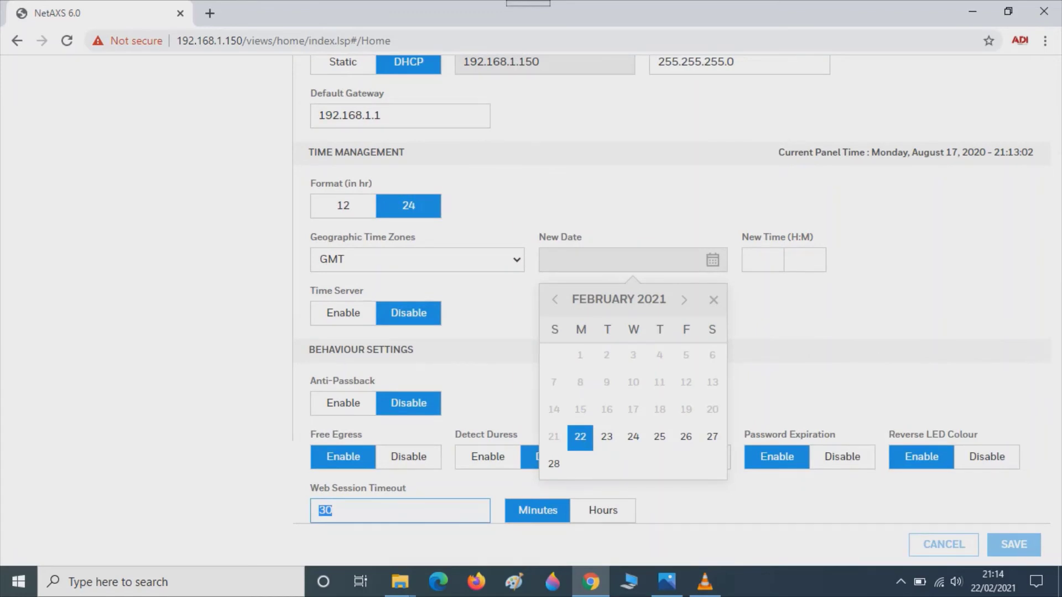
pyautogui.click(580, 436)
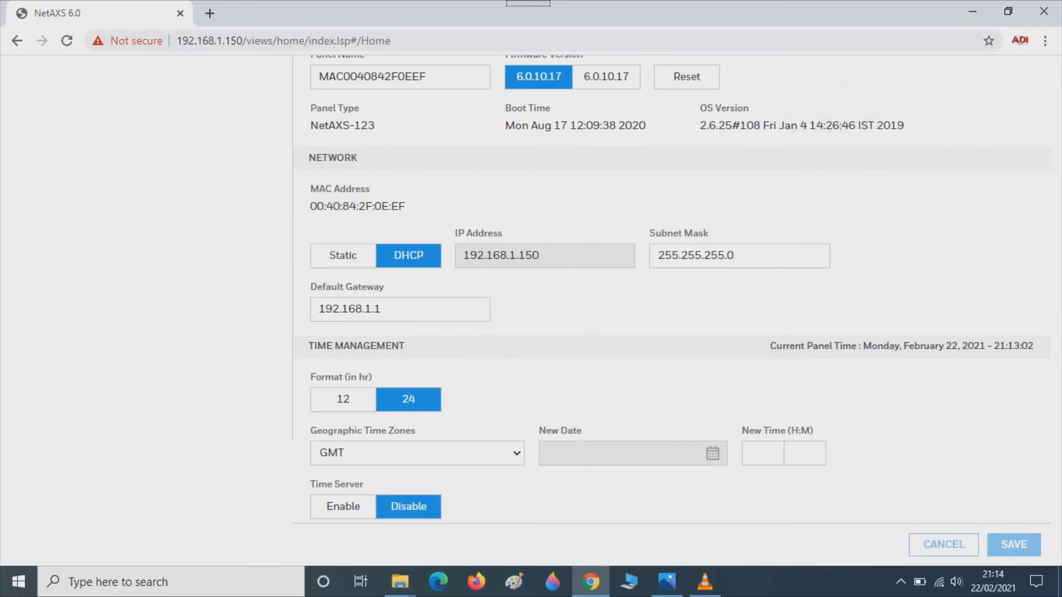
pyautogui.click(18, 40)
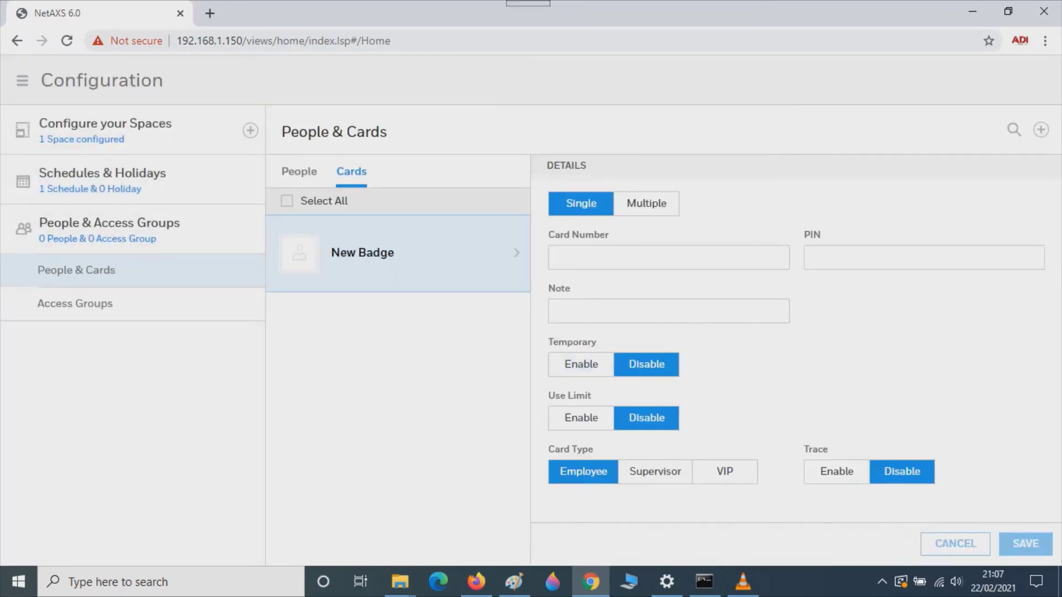
pyautogui.click(681, 259)
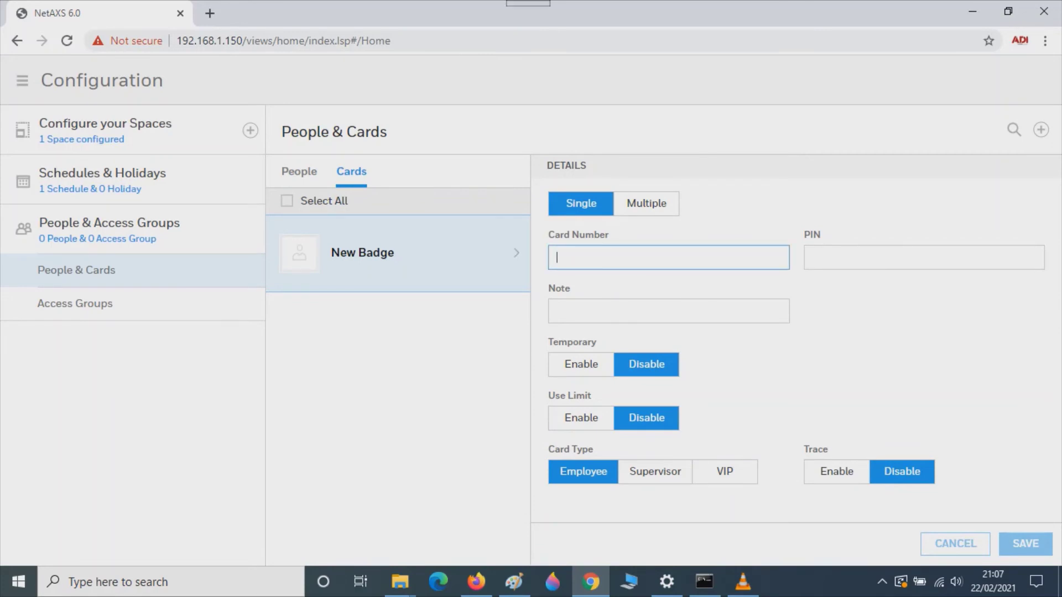
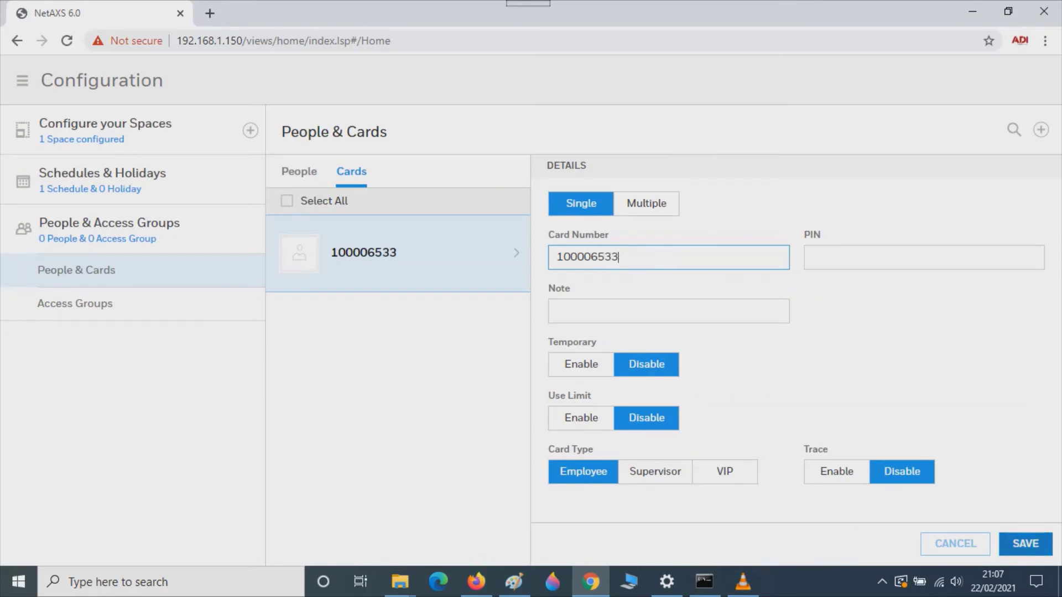
pyautogui.click(1025, 544)
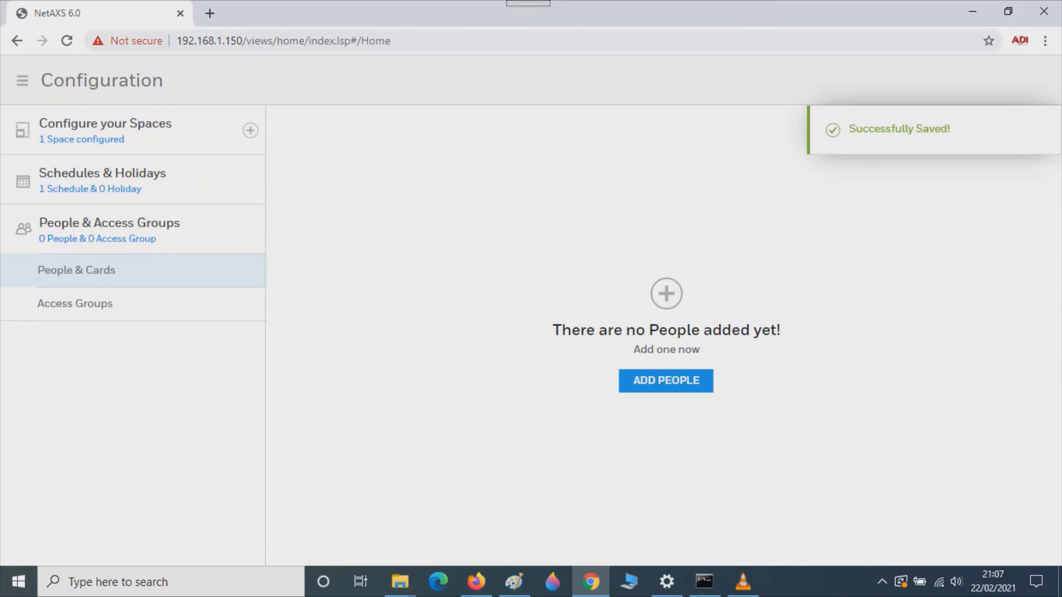
pyautogui.click(666, 380)
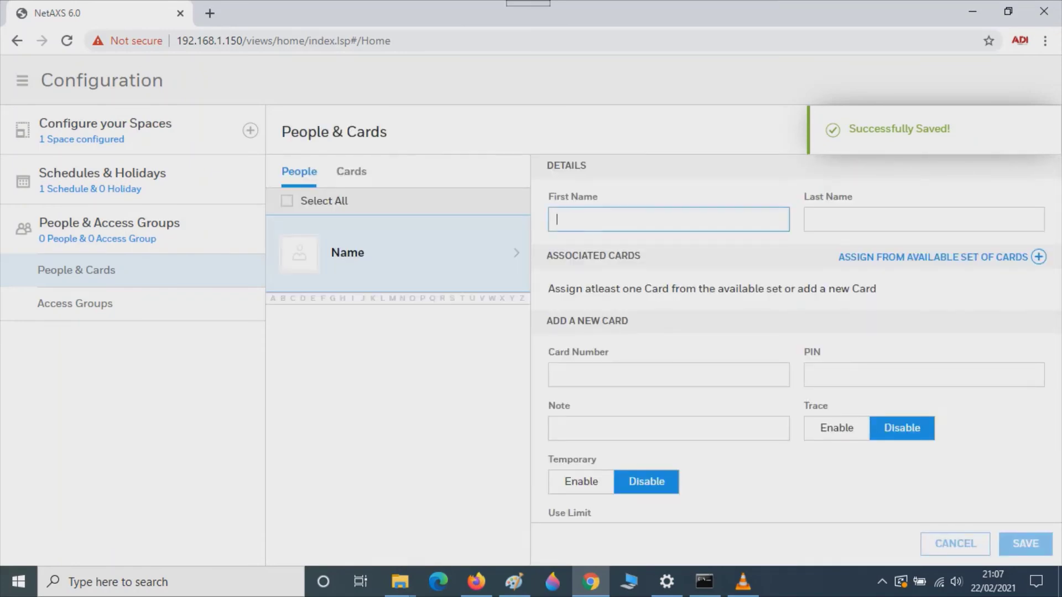
pyautogui.write('Ad')
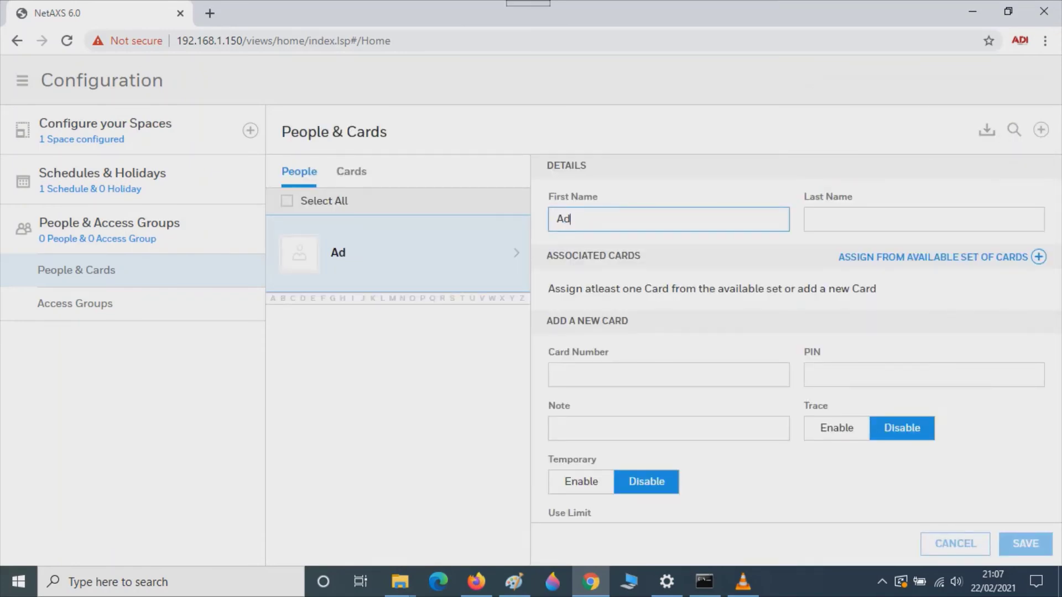
pyautogui.write('i')
pyautogui.press('Tab')
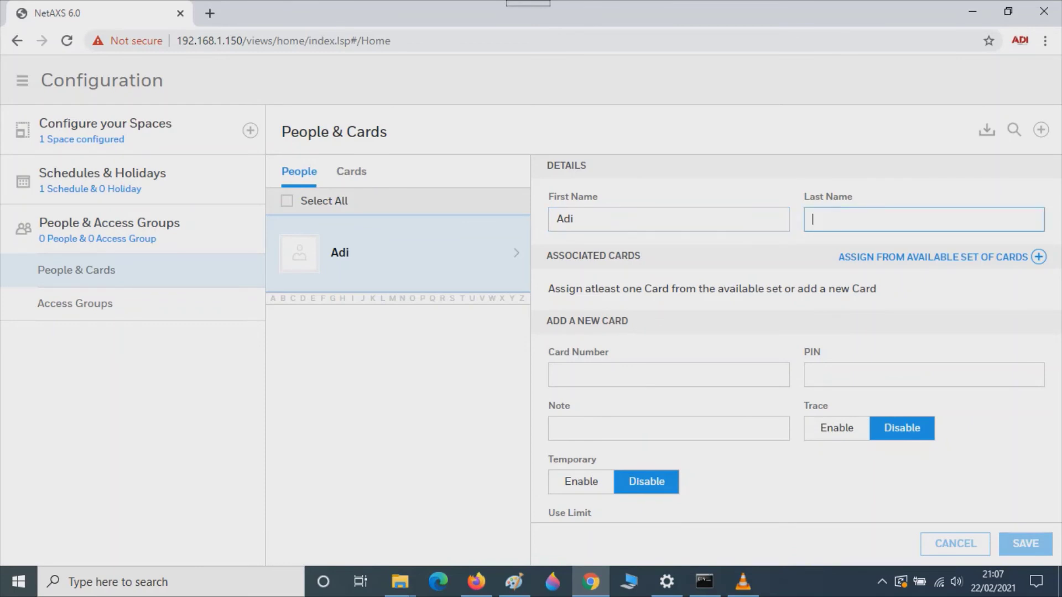
pyautogui.write('C')
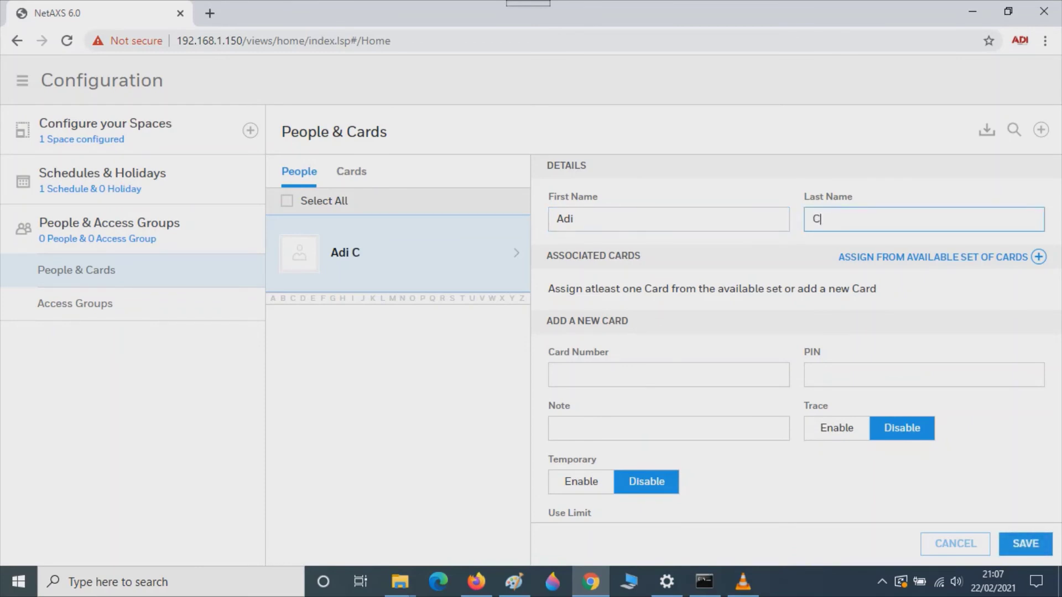
pyautogui.write('ard')
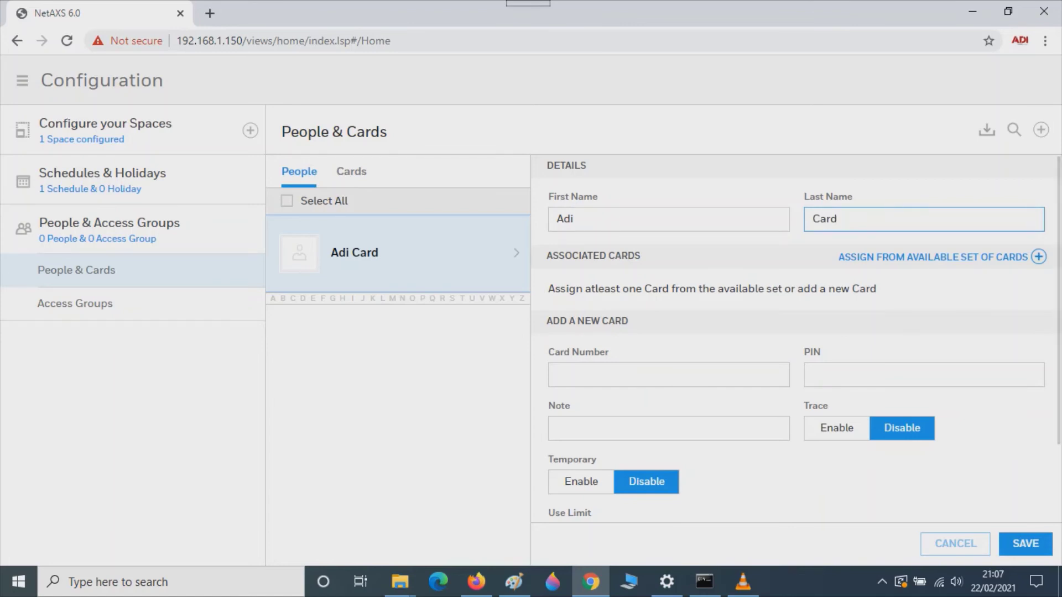
pyautogui.click(1038, 257)
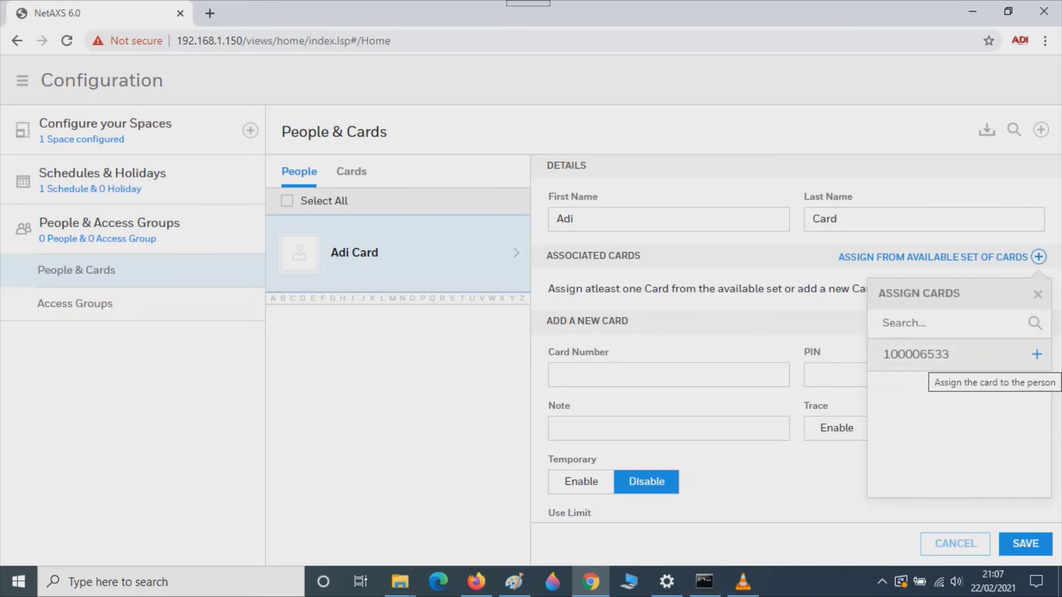
pyautogui.click(1037, 354)
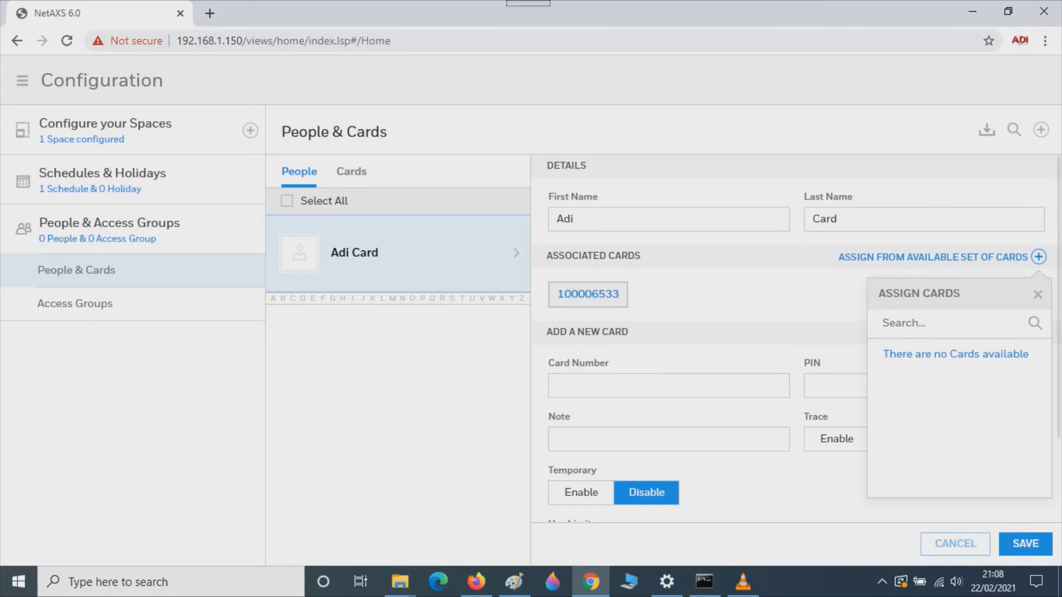
pyautogui.click(1025, 544)
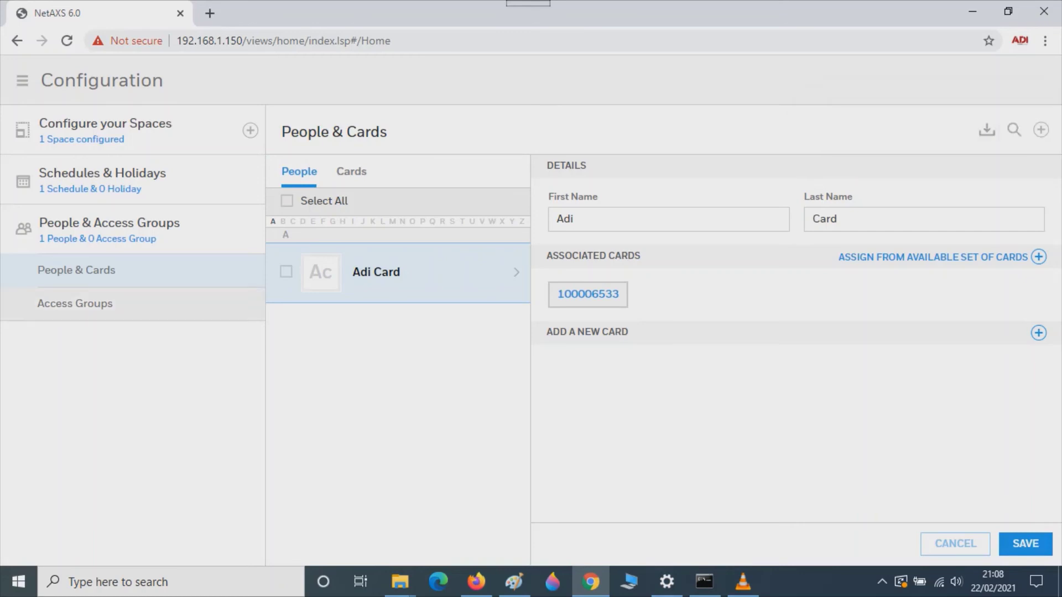
# Step: Start a new access group including Adi Card, with DefaultSpace on Default Time Zone (24x7)
pyautogui.click(75, 303)
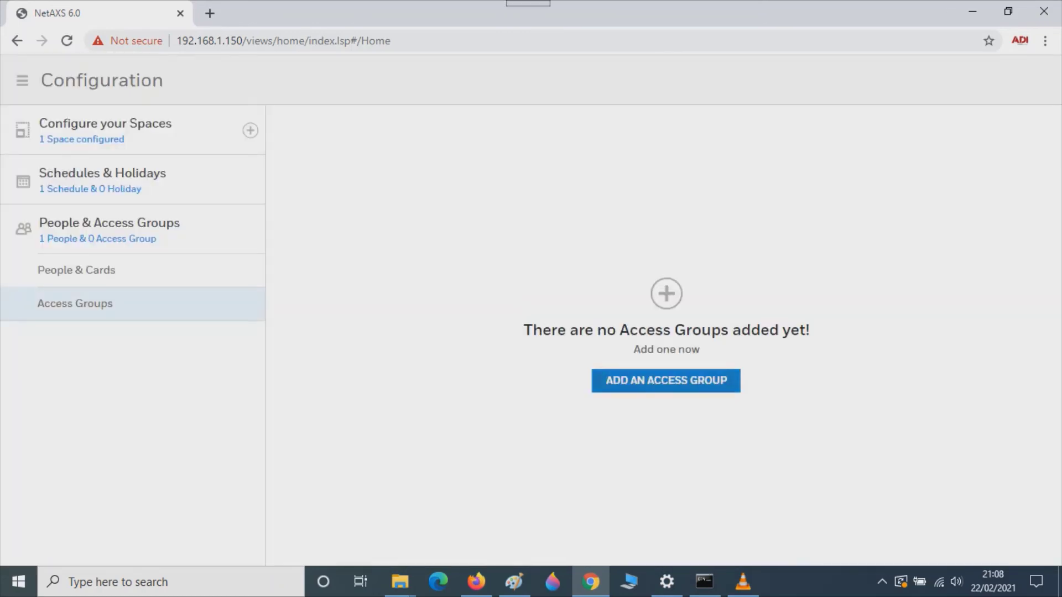
pyautogui.click(666, 380)
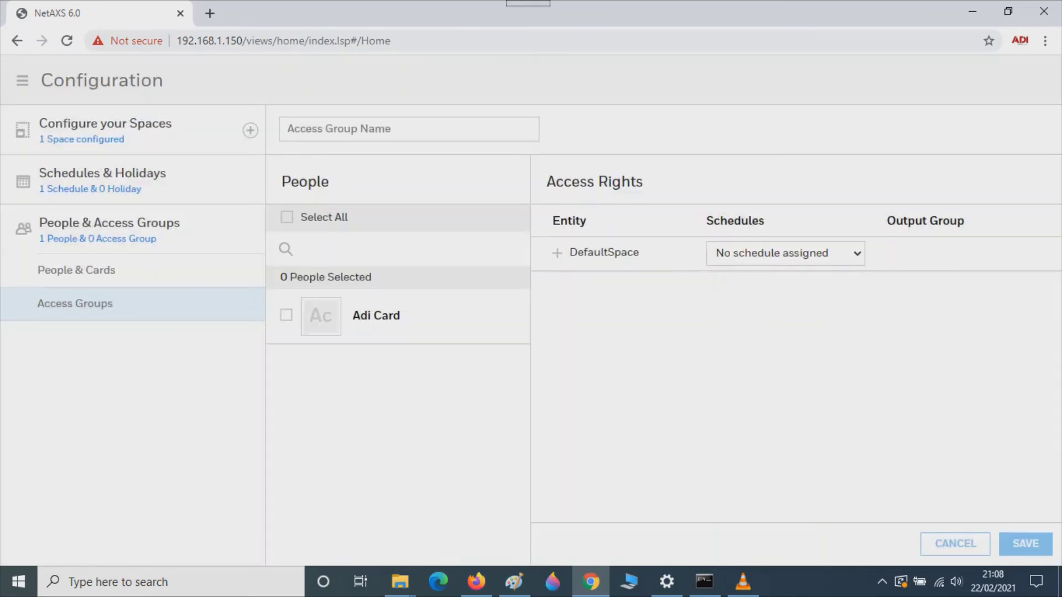
pyautogui.click(287, 216)
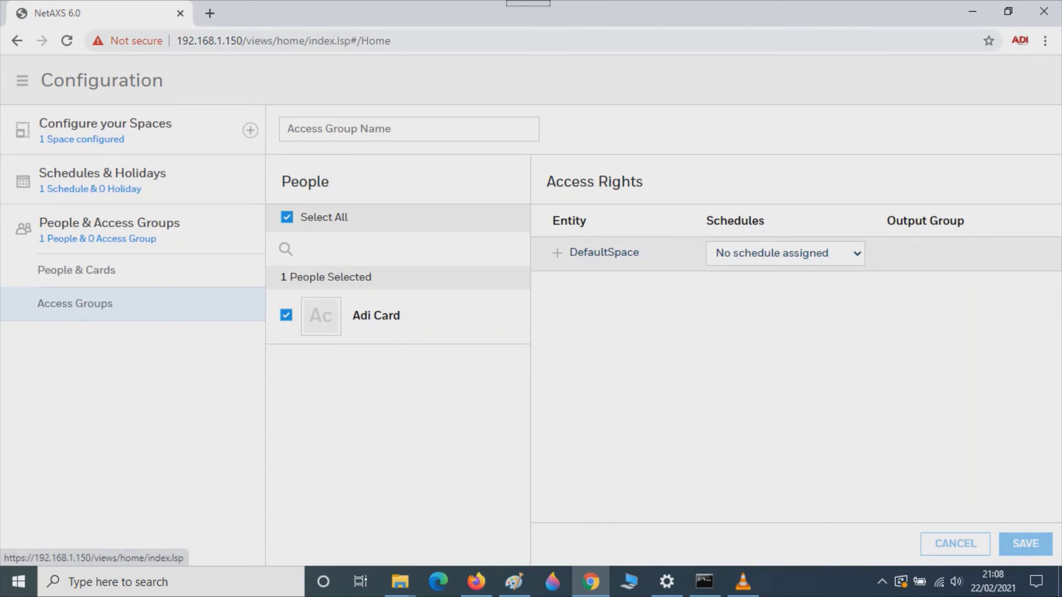
pyautogui.click(785, 252)
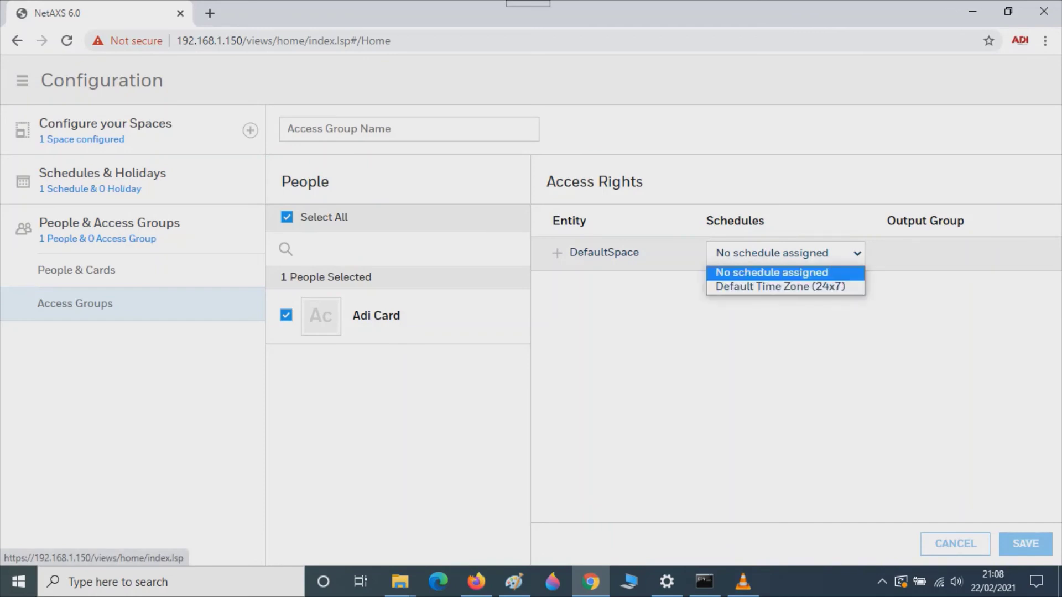
pyautogui.click(782, 286)
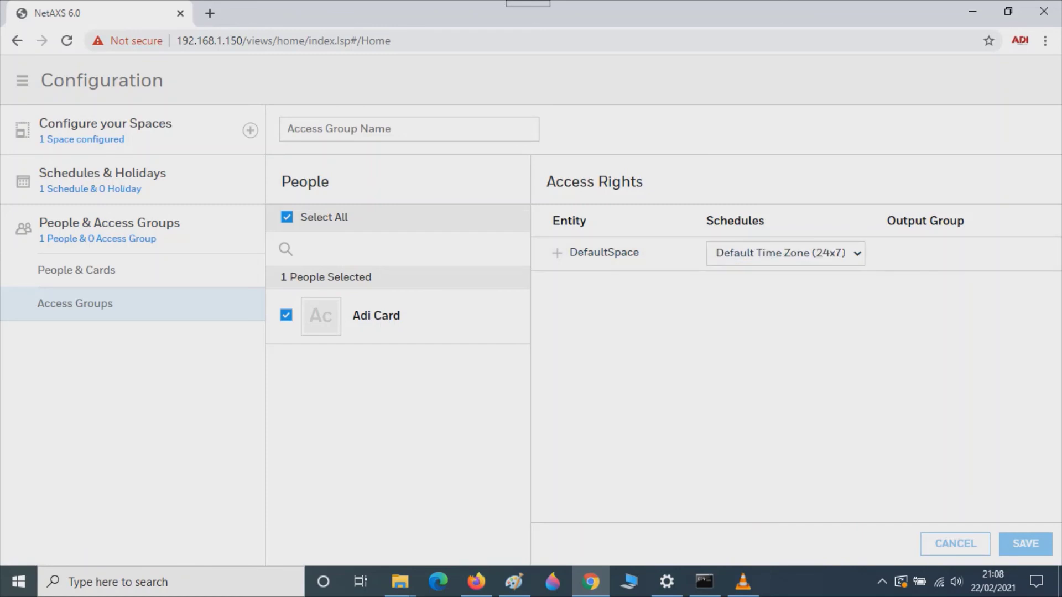
# Step: Name the access group 'Access group1' and save it
pyautogui.press('Tab')
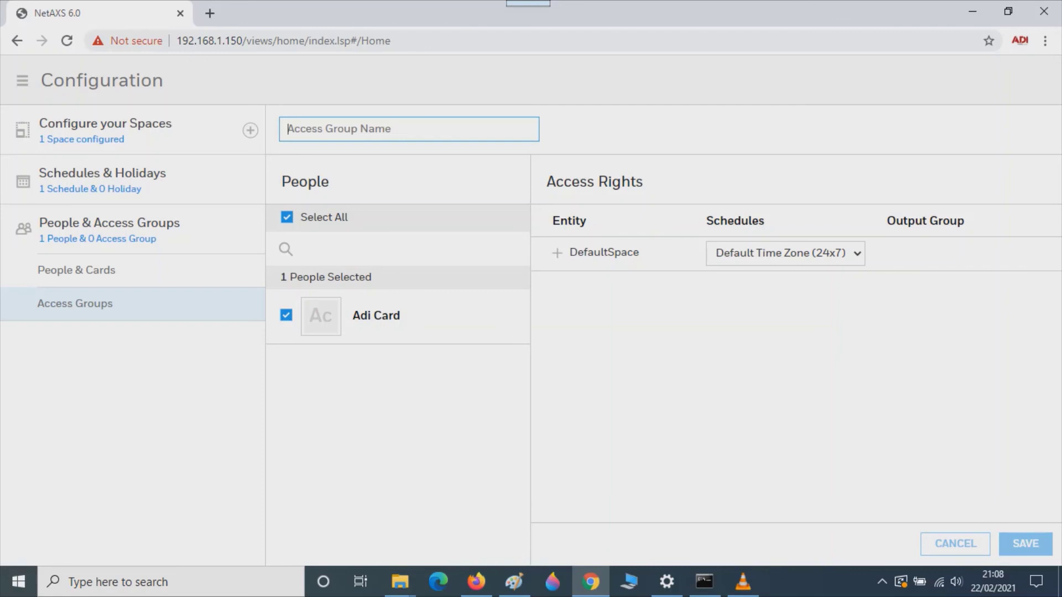
pyautogui.write('Accw')
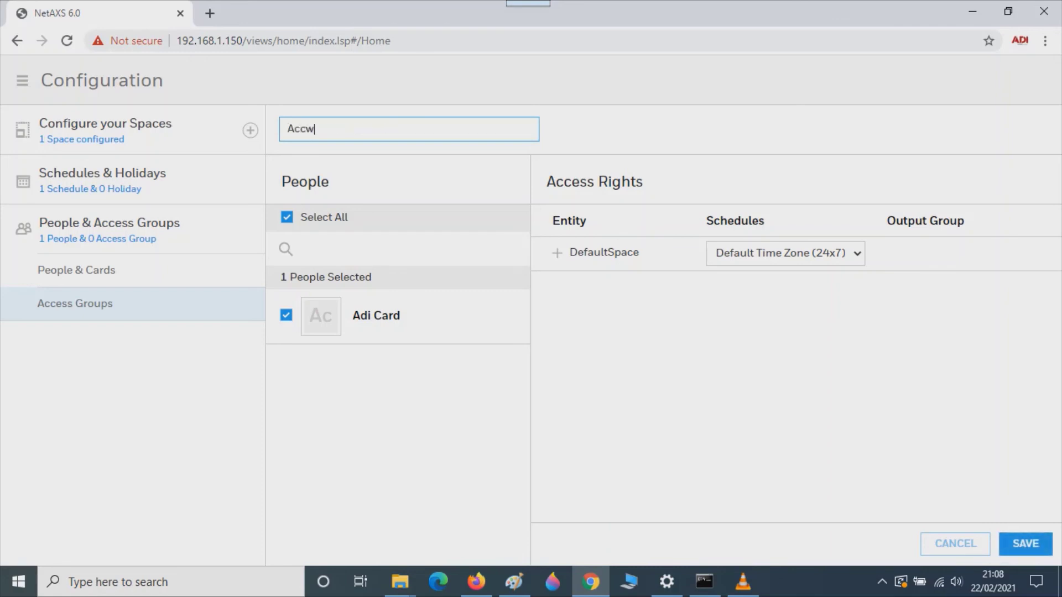
pyautogui.press('BackSpace')
pyautogui.write('ess ')
pyautogui.write('gr')
pyautogui.write('oup1')
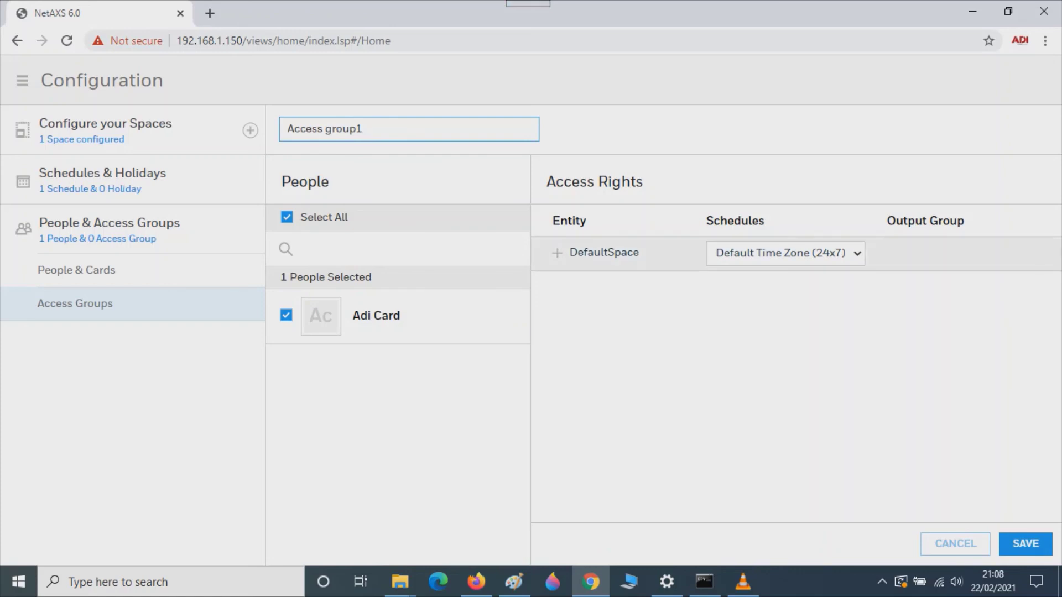
pyautogui.click(1025, 543)
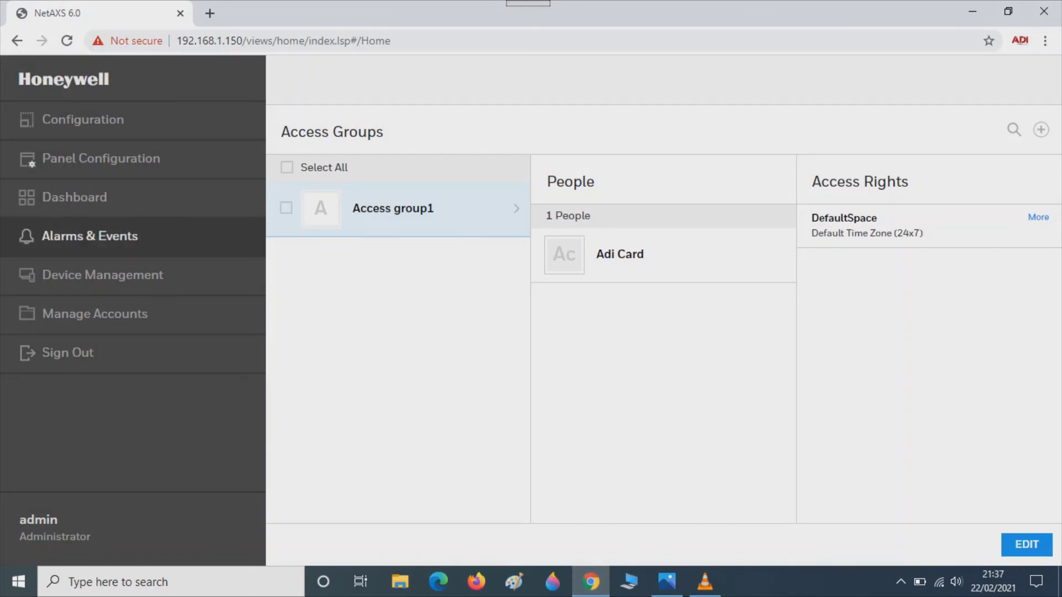
# Step: Open the Alarms & Events log to look for the Card Found event
pyautogui.click(90, 236)
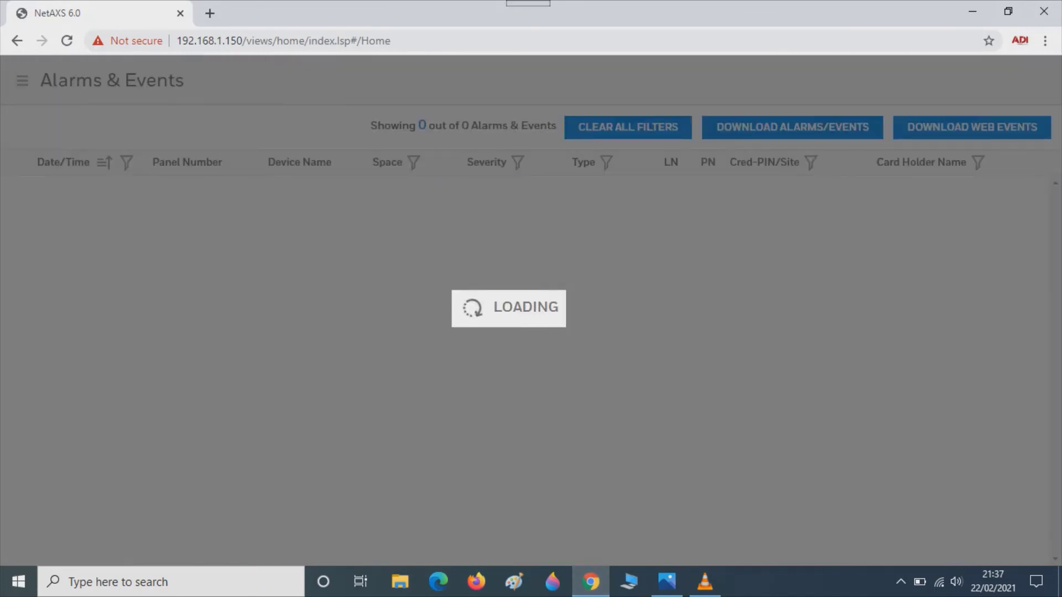